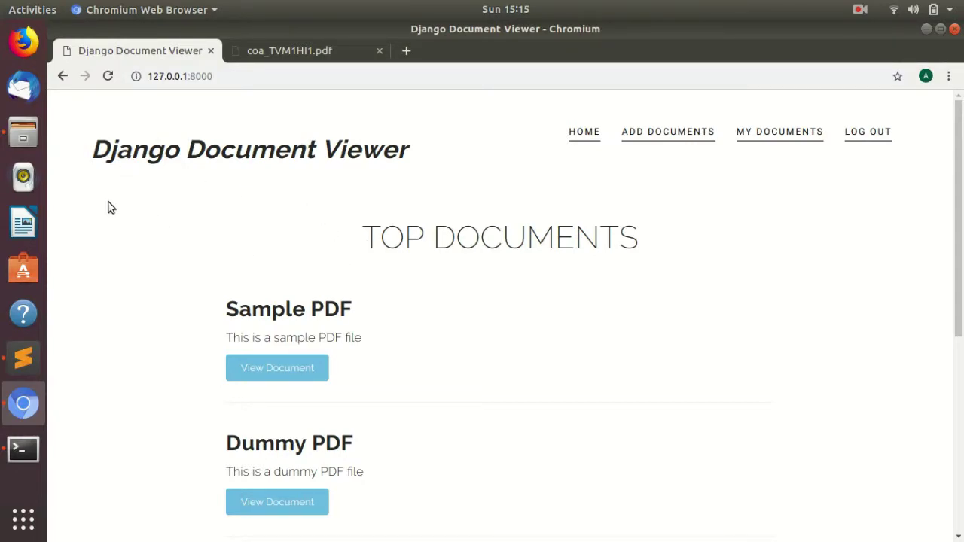
Log out of the current account and return to the login form.
double_click(429, 233)
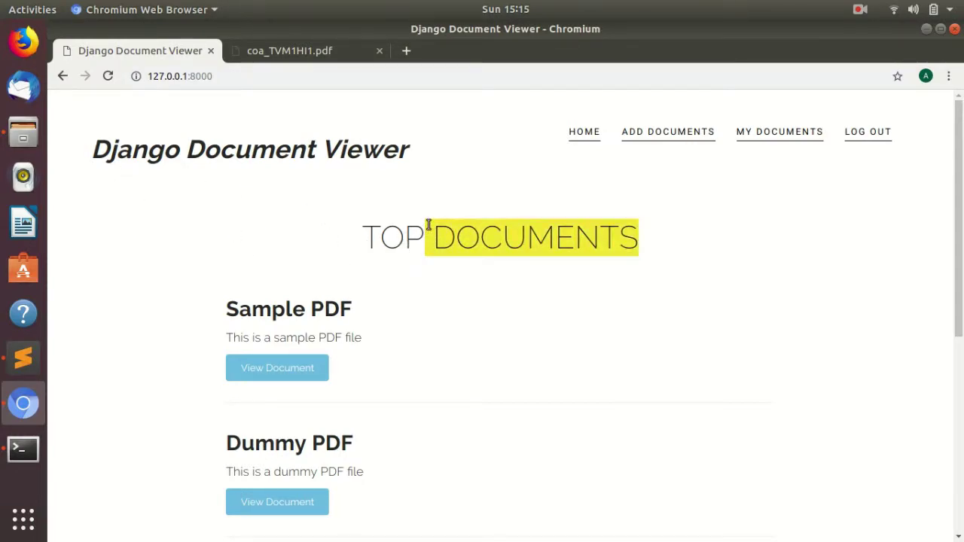
click(360, 239)
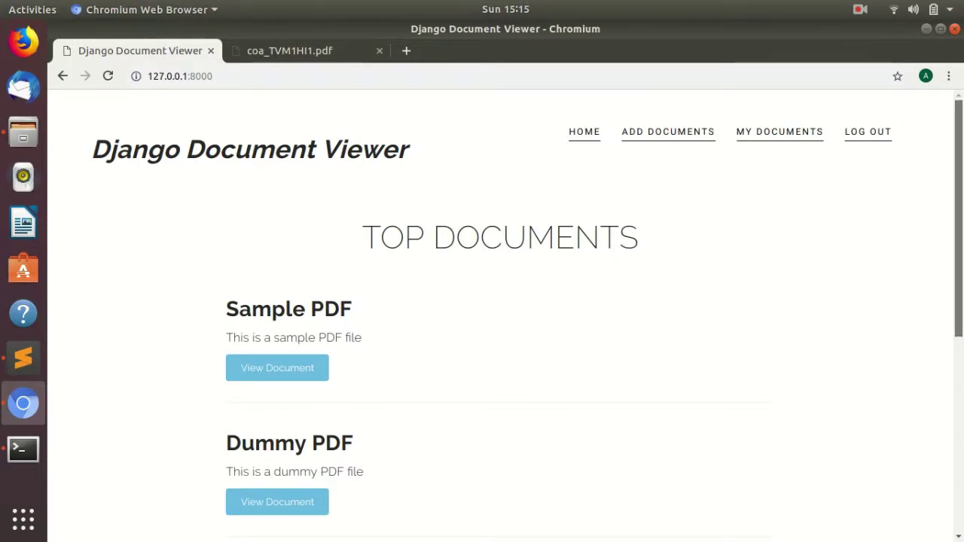
mouse_move(959, 218)
mouse_down()
mouse_move(958, 426)
mouse_move(958, 220)
mouse_up()
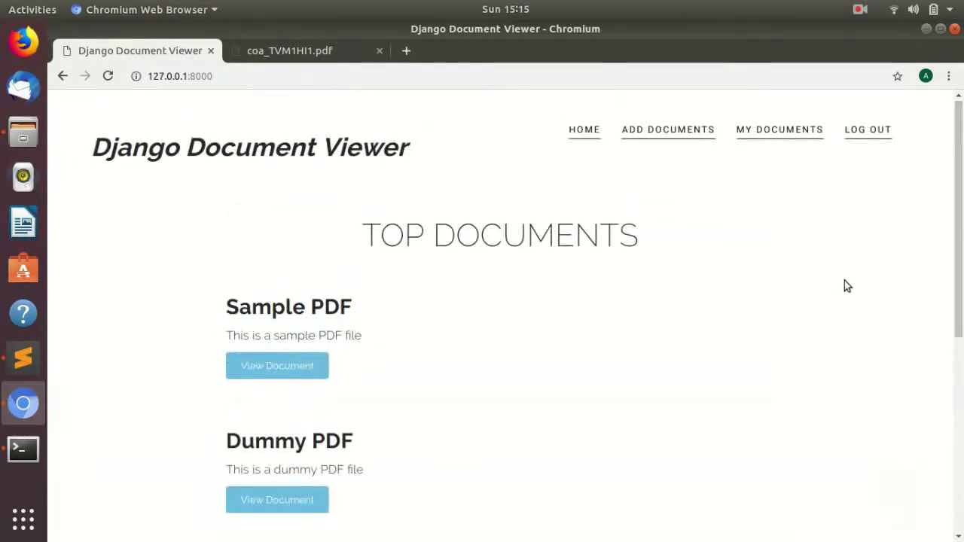
scroll(715, 275, down, 4)
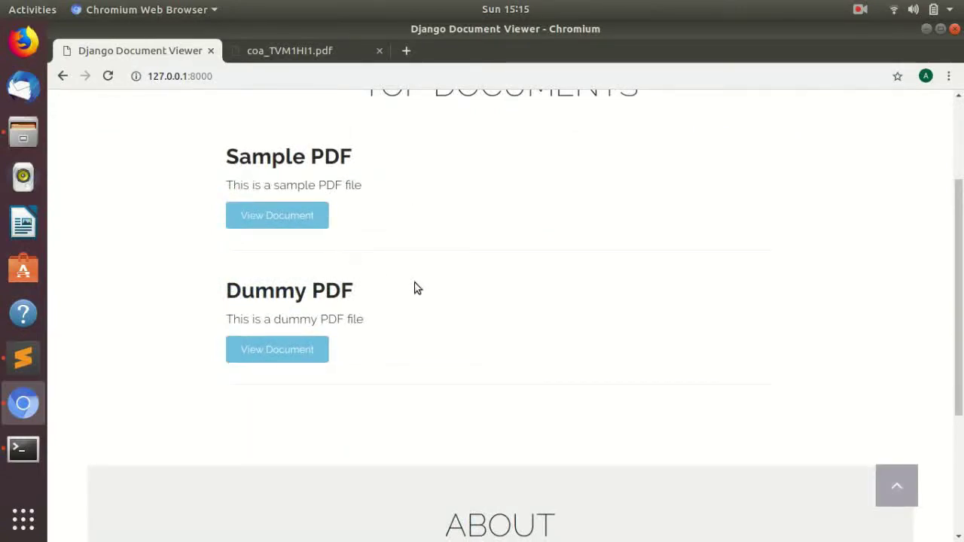
scroll(418, 288, up, 4)
click(855, 134)
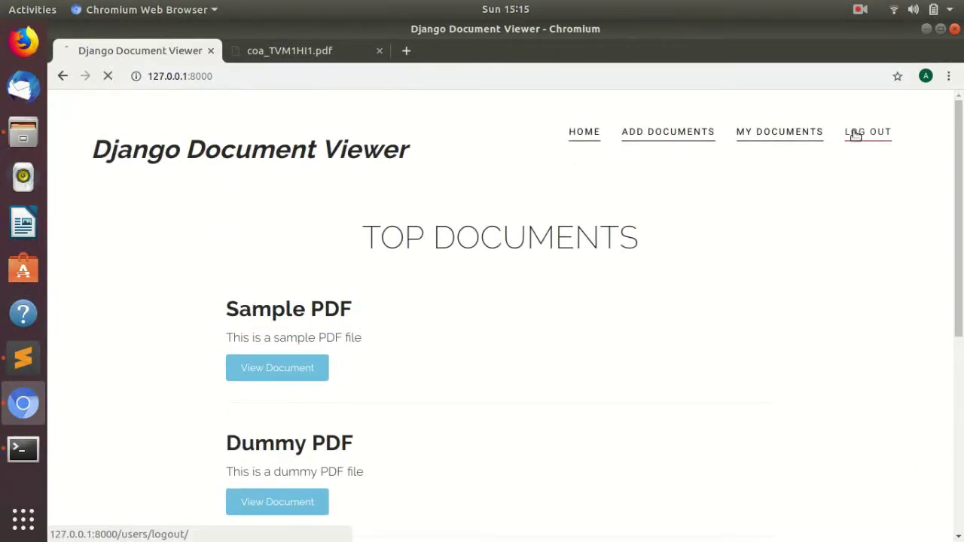
click(422, 260)
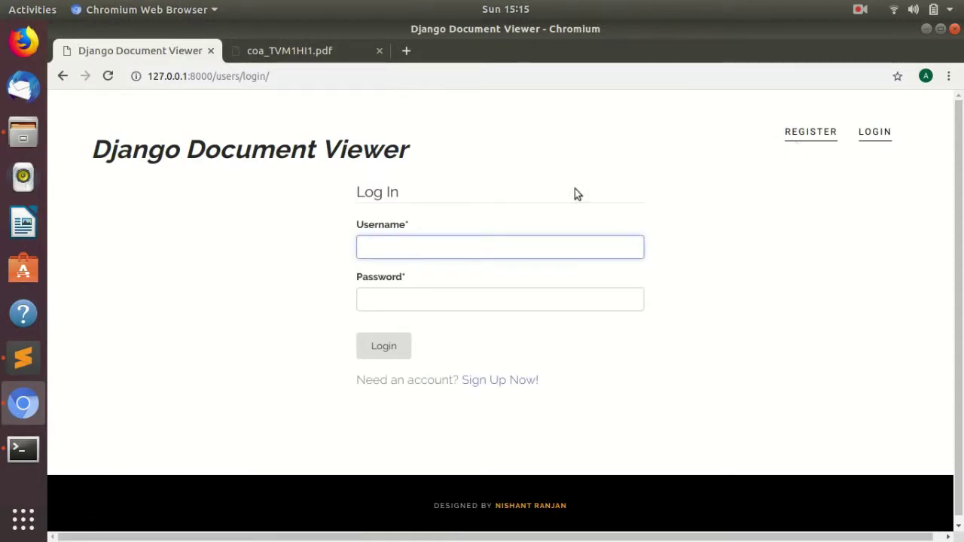
Fill the Sign Up form with a username, the saved email address and a password, then submit it.
click(516, 384)
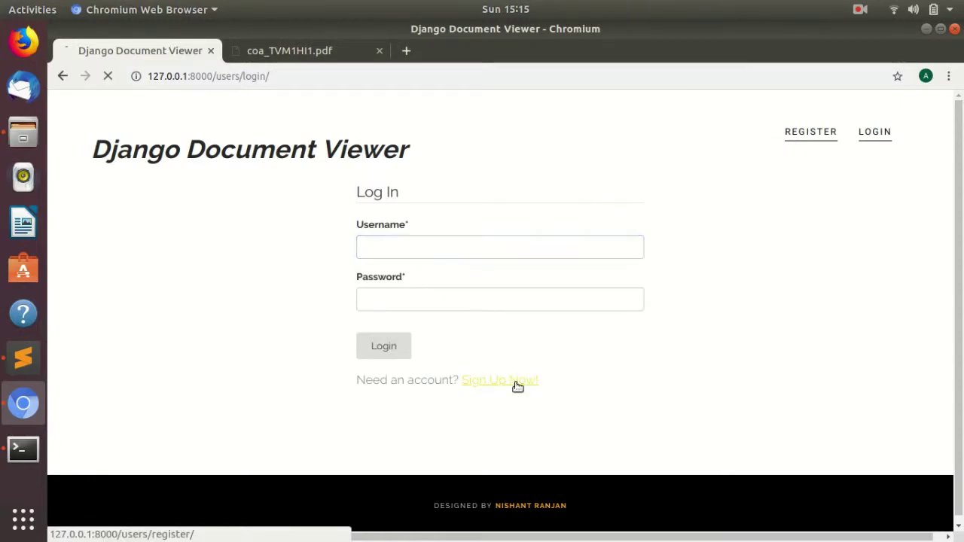
click(415, 259)
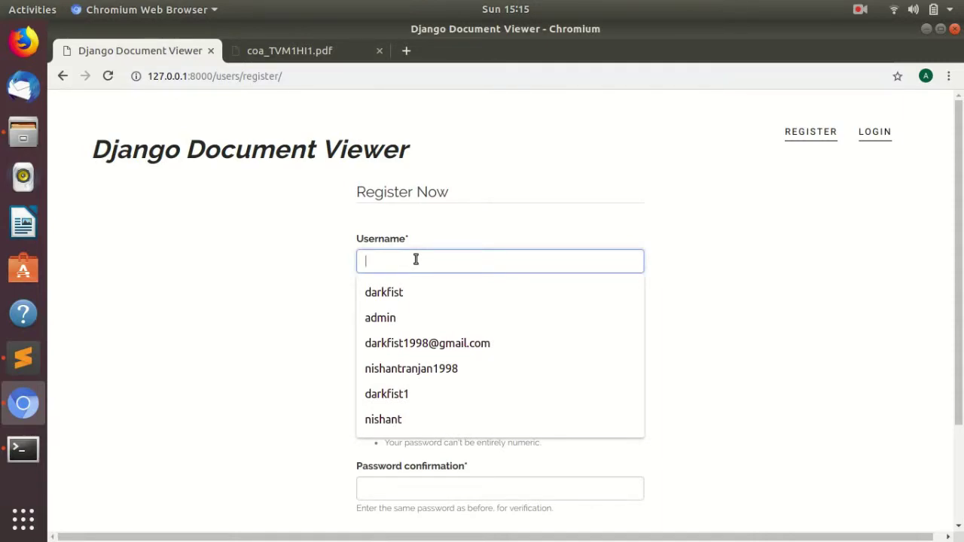
key(Tab)
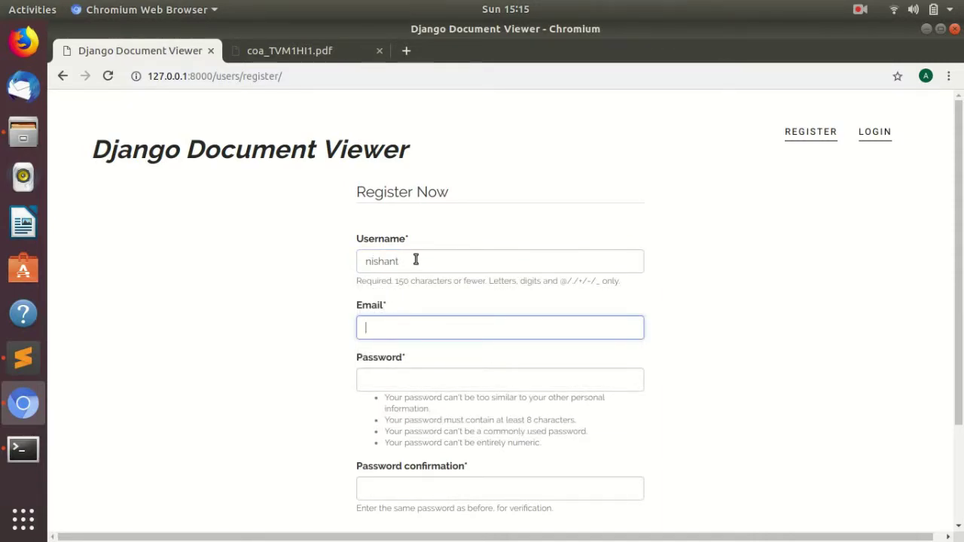
key(Down)
key(Tab)
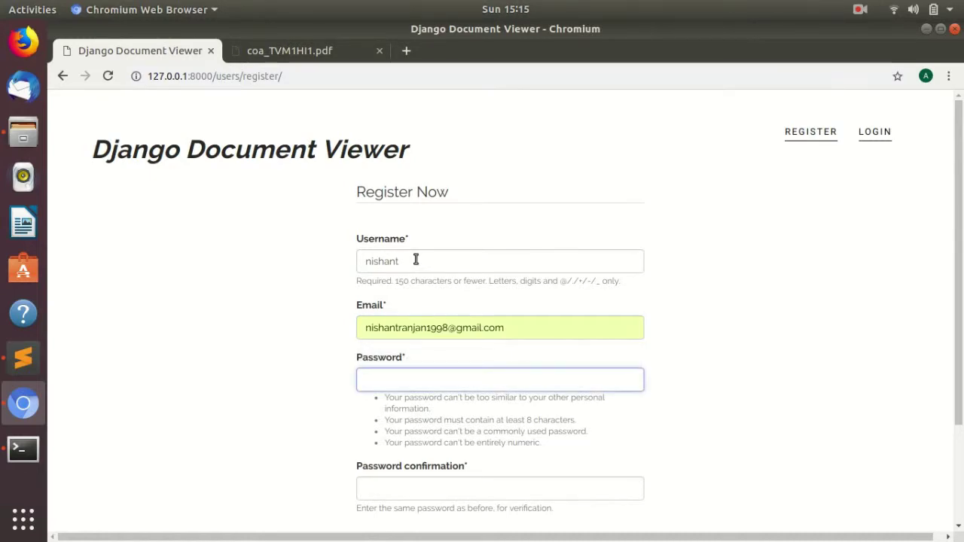
key(Tab)
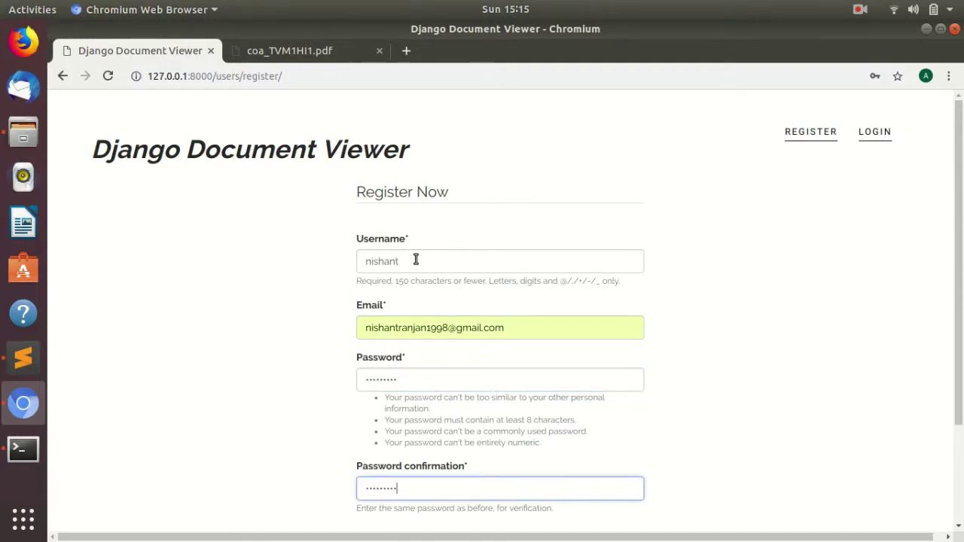
key(Tab)
click(364, 411)
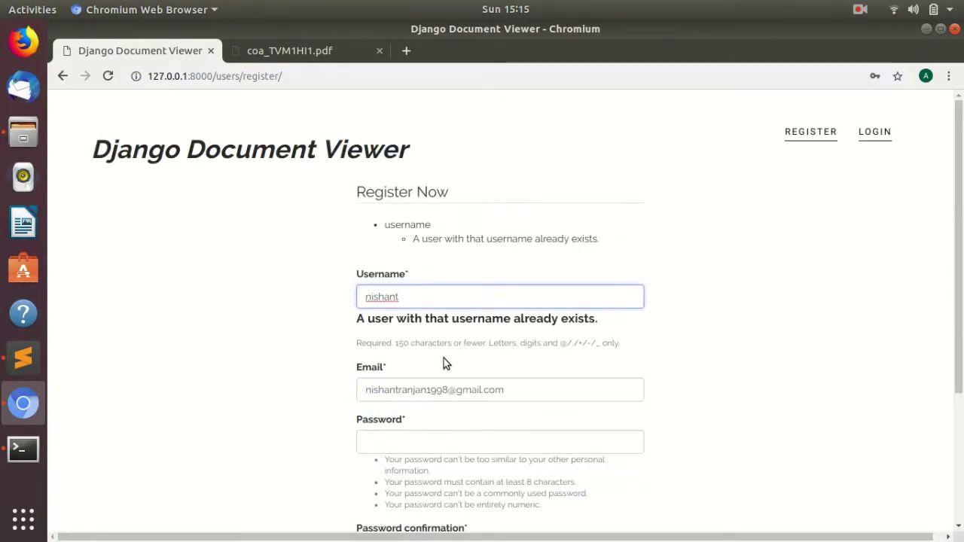
Replace the taken username with an available one, re-enter the password and confirmation, and create the account.
click(409, 303)
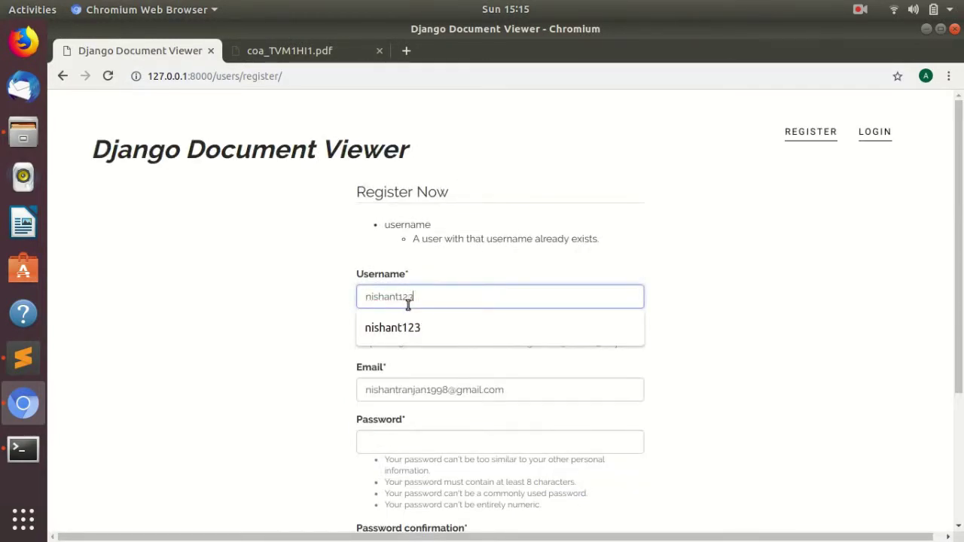
click(372, 331)
click(376, 424)
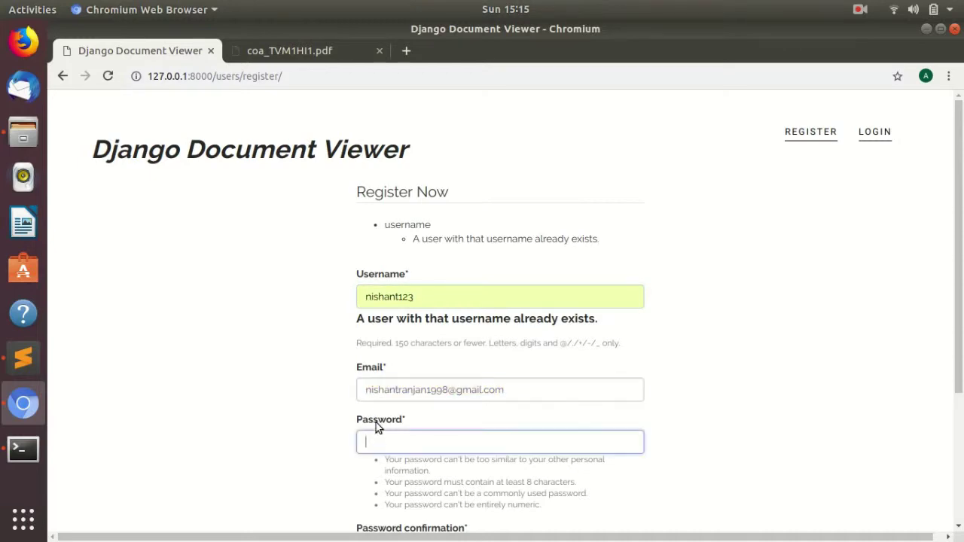
key(Tab)
click(399, 243)
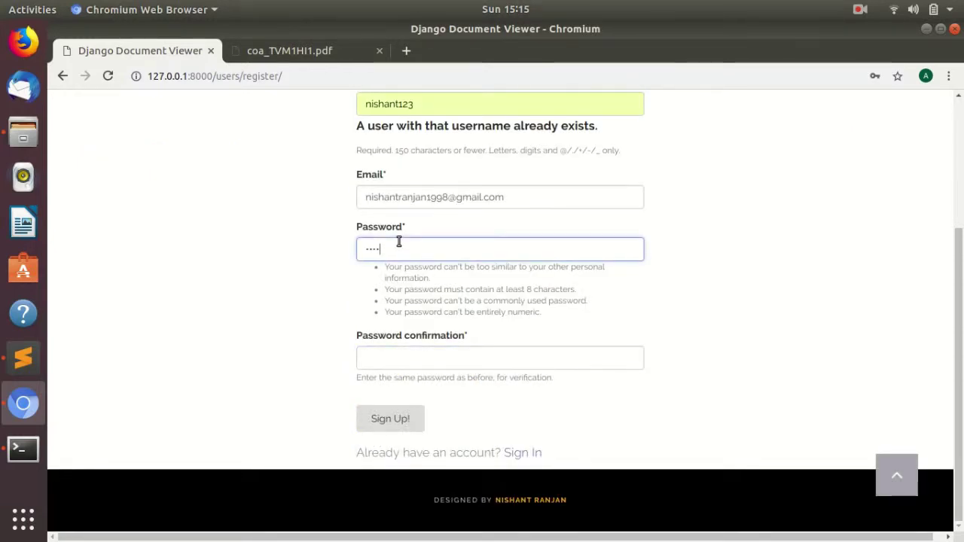
key(Tab)
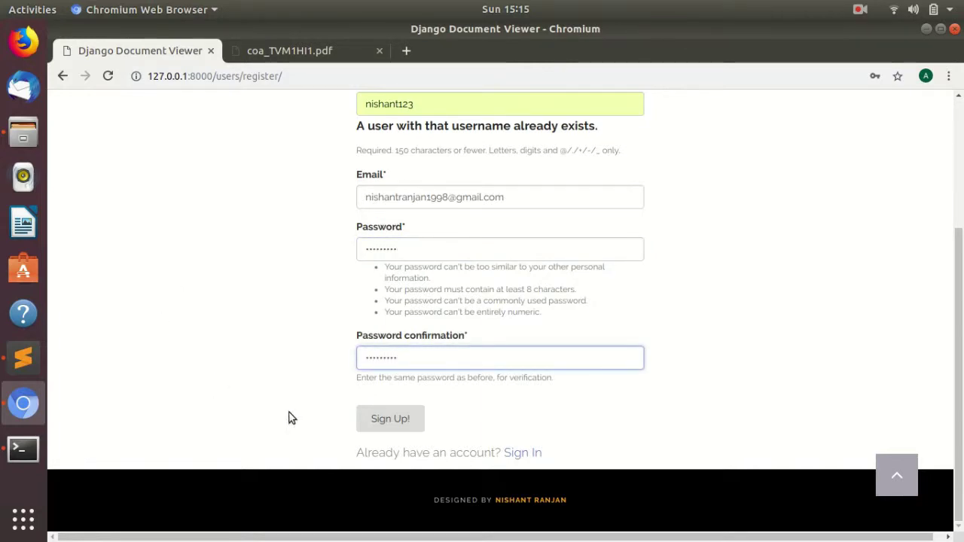
click(408, 418)
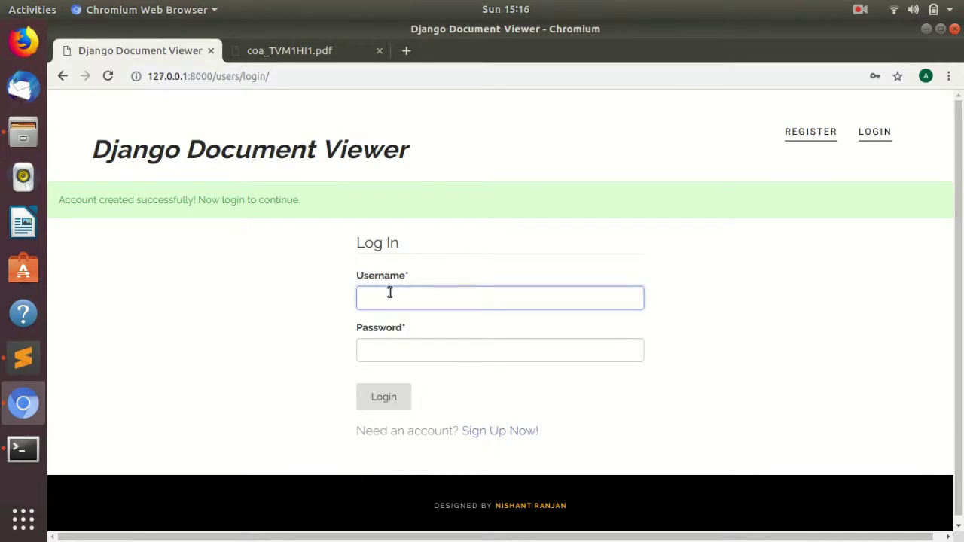
Log in with the new account's username and password.
text(ni)
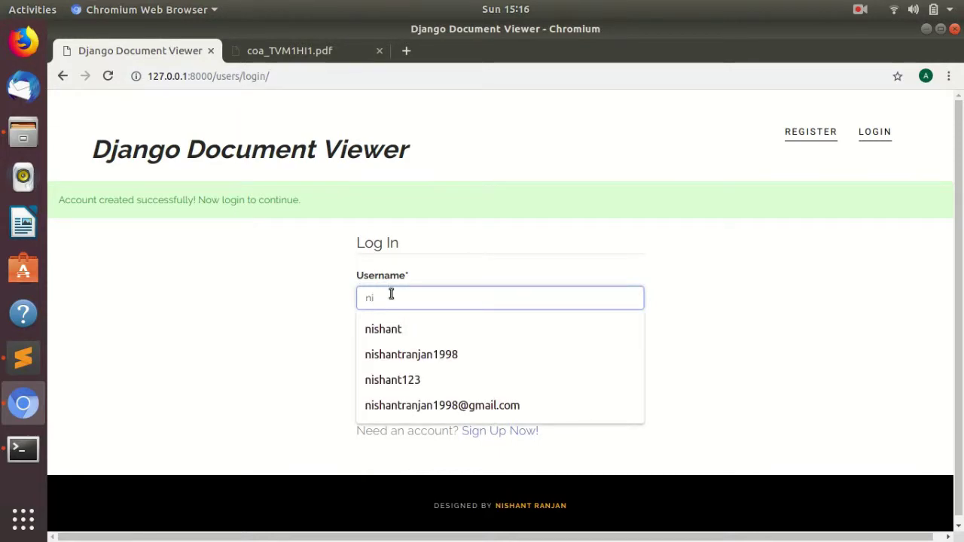
key(Down)
key(Down)
key(Down)
key(Tab)
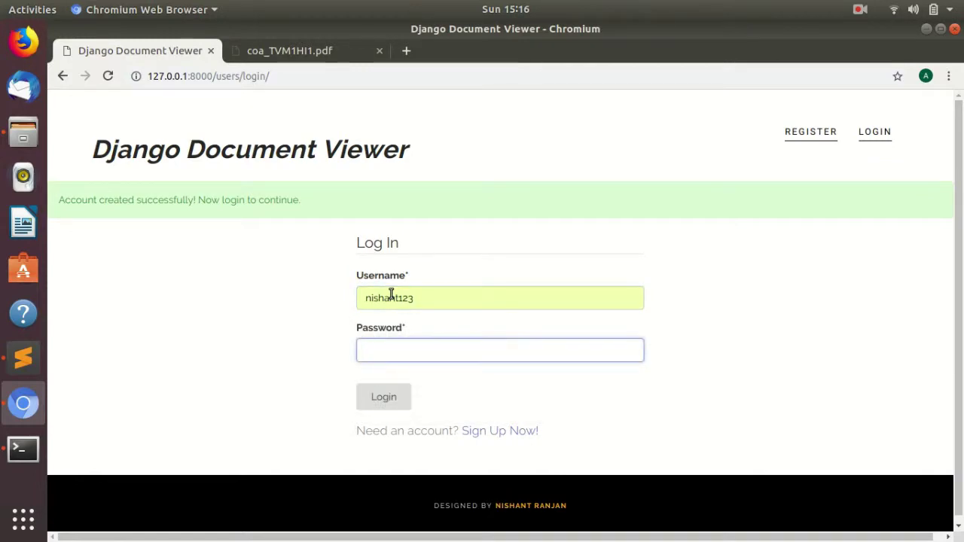
text(•••)
key(Return)
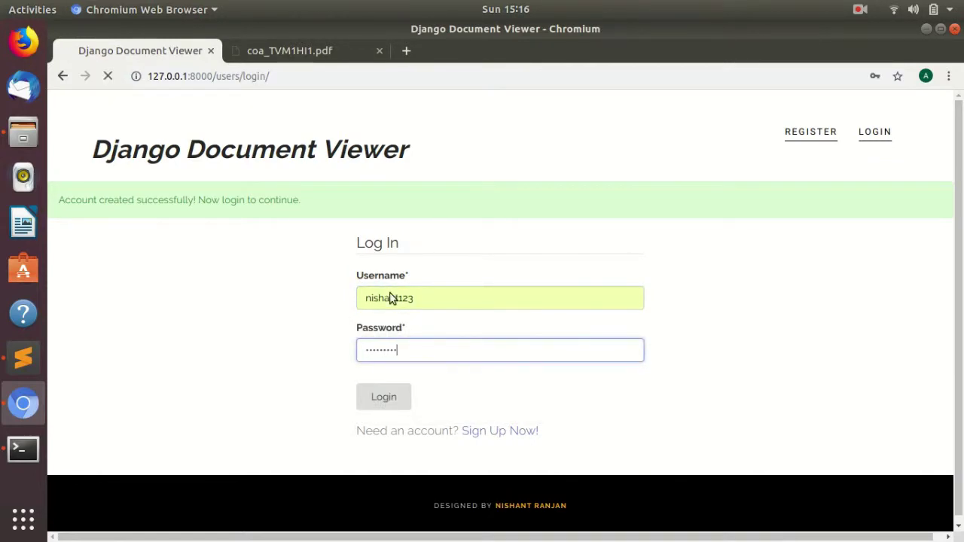
Open the My Documents page, which lists no documents yet.
scroll(765, 186, down, 4)
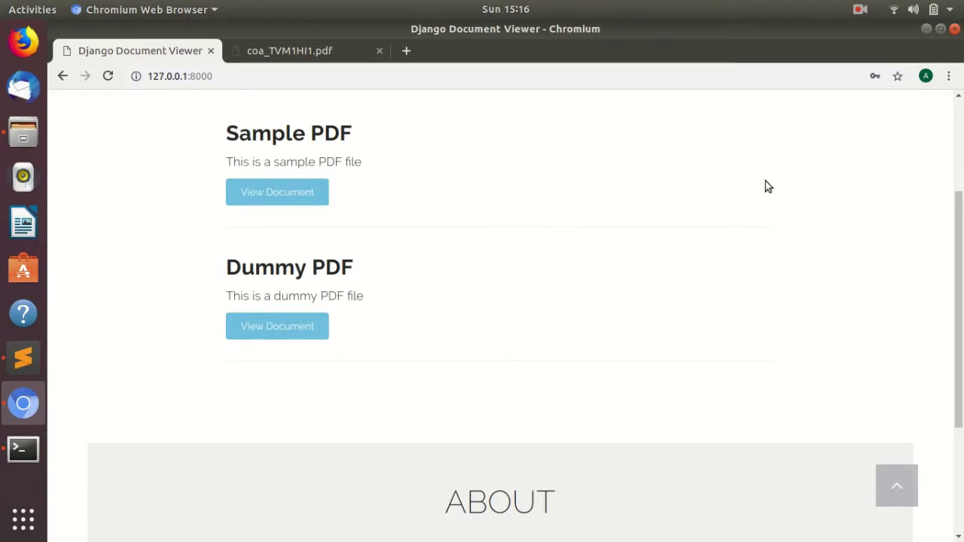
scroll(960, 260, up, 3)
scroll(956, 256, up, 1)
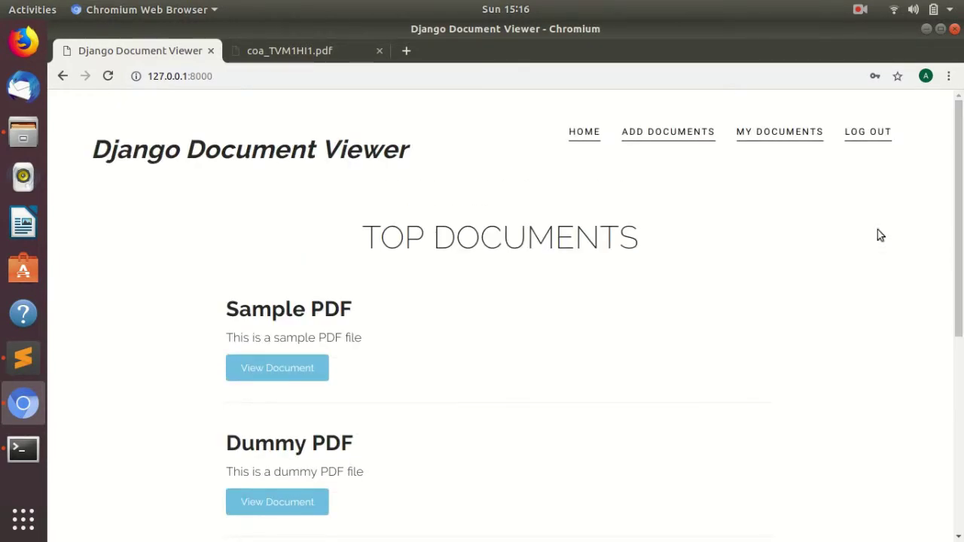
click(778, 140)
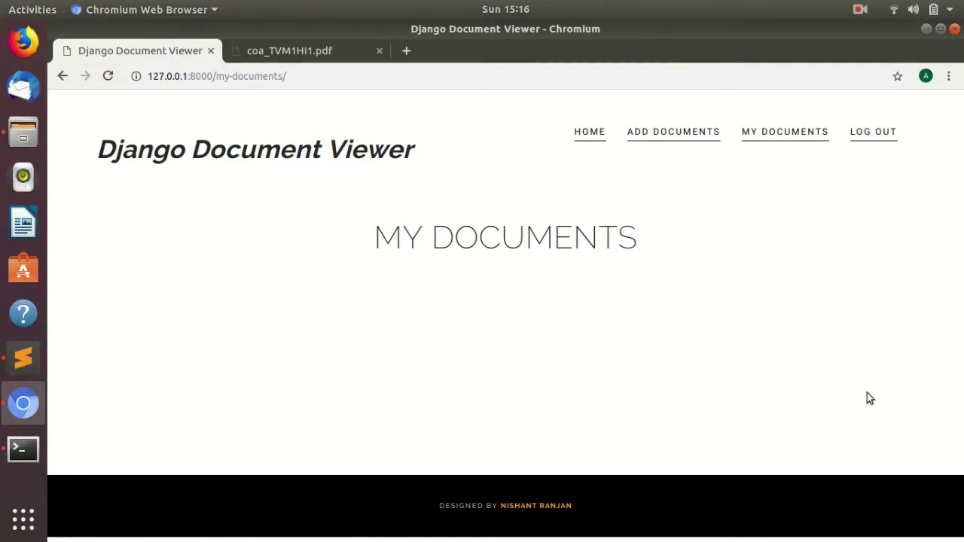
In the Add Documents form, choose pdf-test.pdf from the doc files folder as the upload file.
click(664, 141)
click(406, 248)
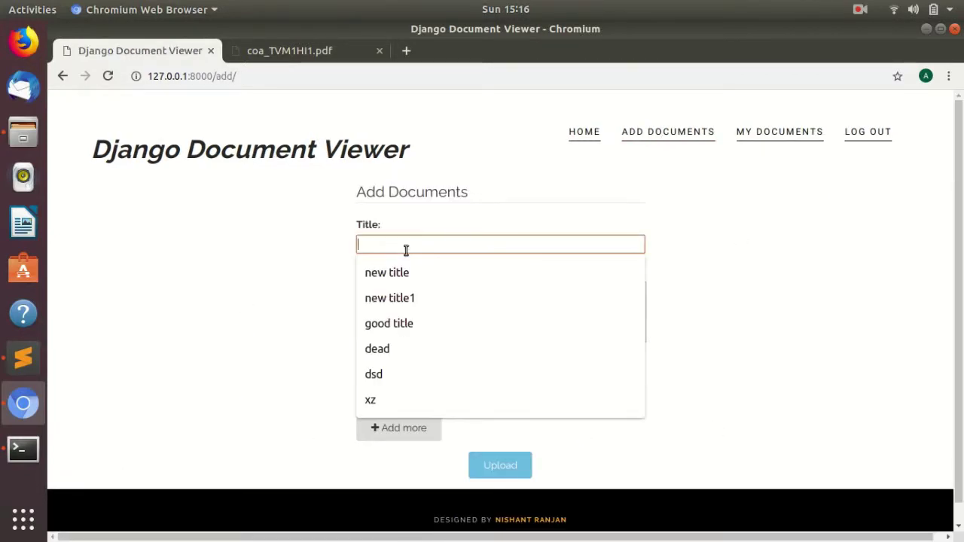
click(273, 270)
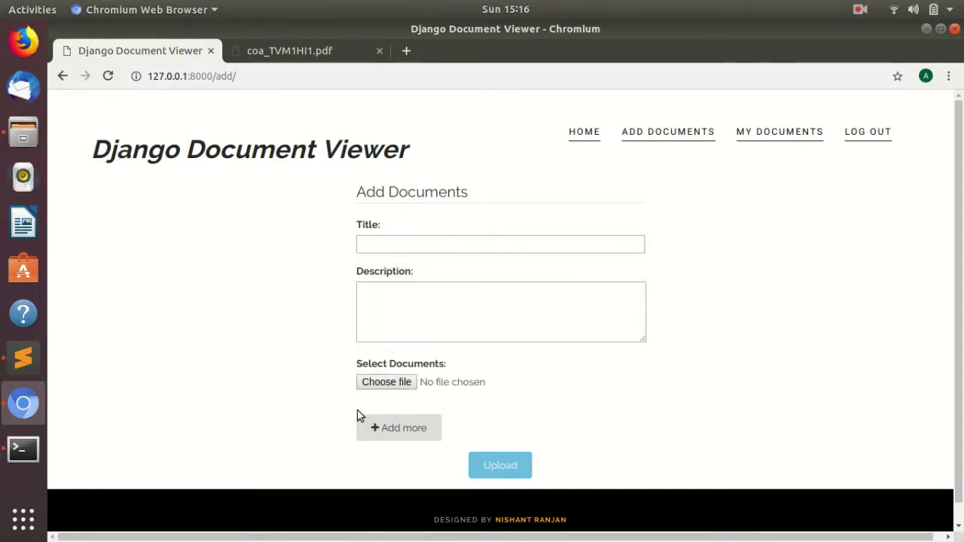
click(384, 382)
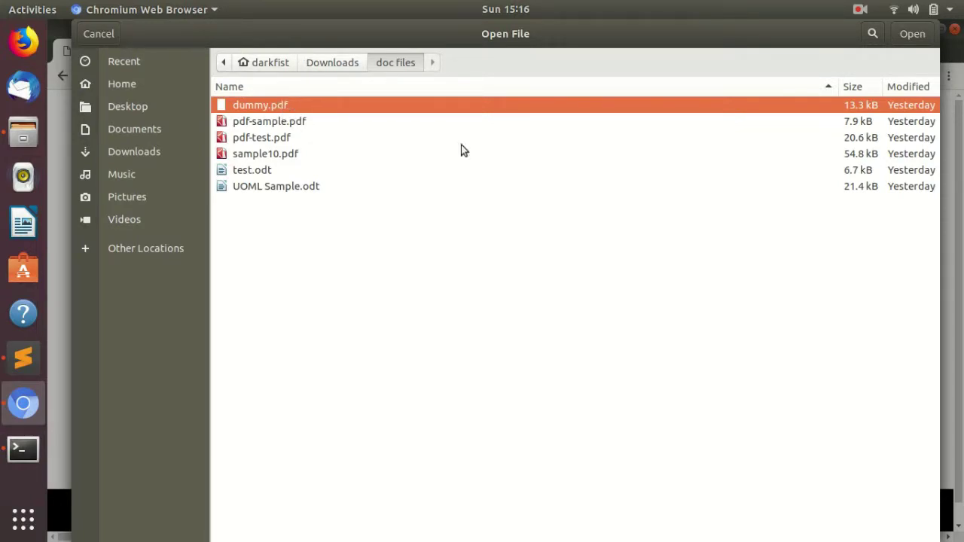
click(354, 138)
click(911, 34)
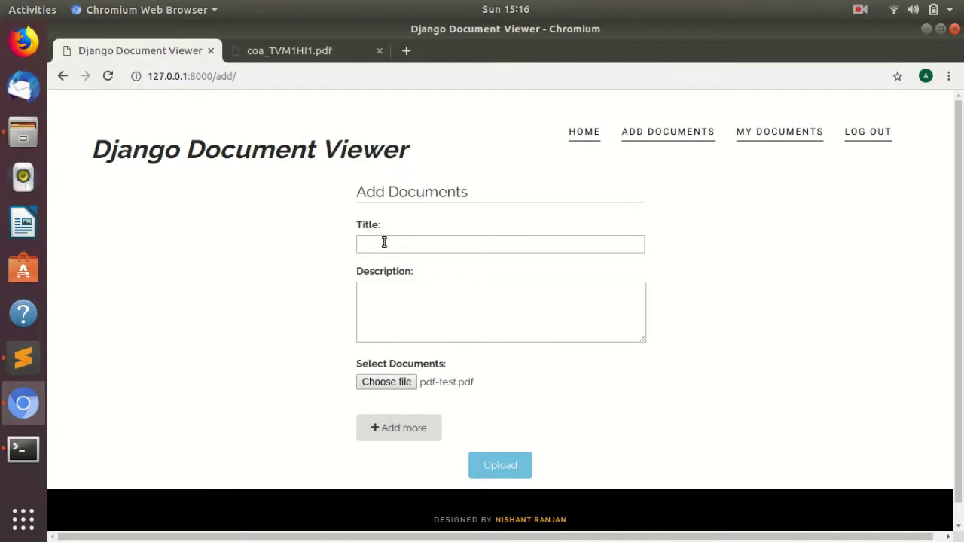
Title the upload 'Test PDF', describe it as 'This is a test PDF document', and upload it.
click(384, 242)
click(340, 253)
click(387, 250)
click(340, 254)
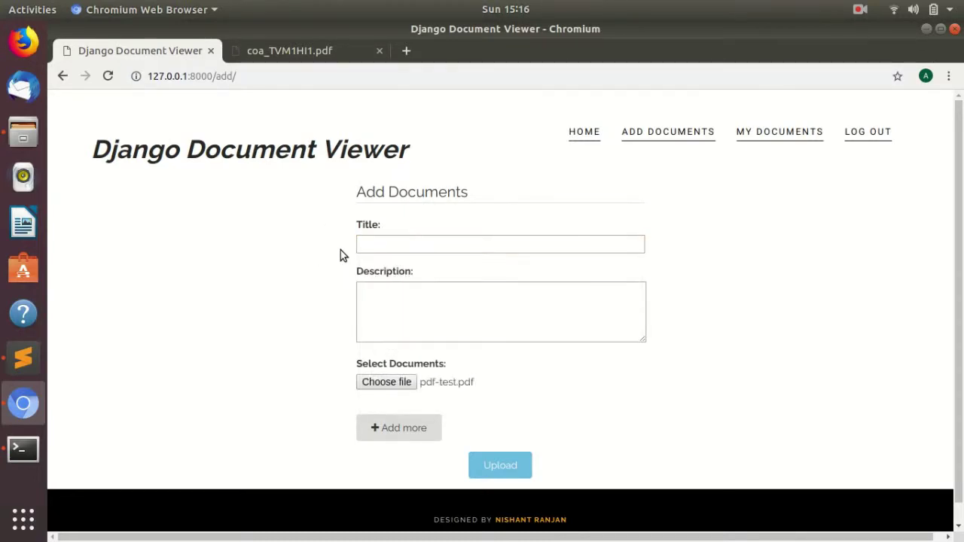
click(395, 250)
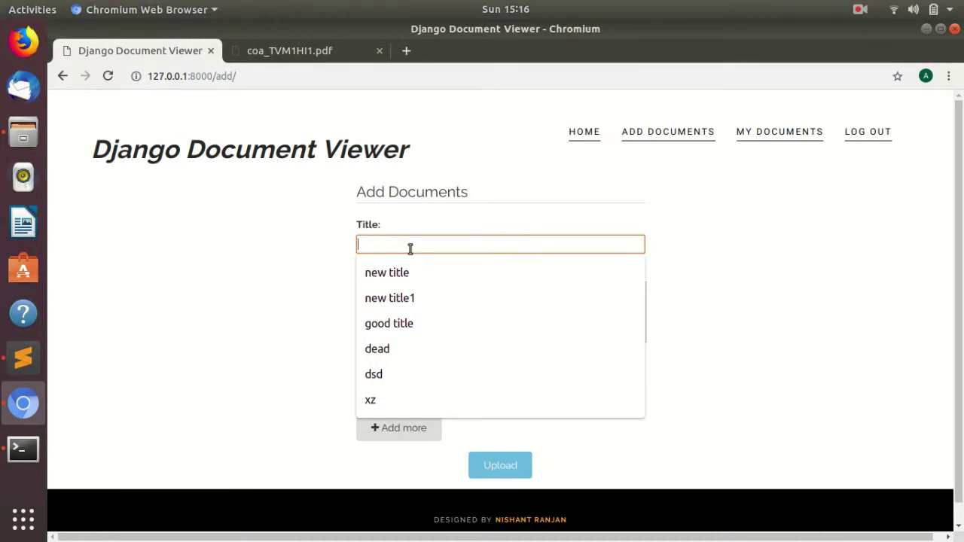
text(Tes)
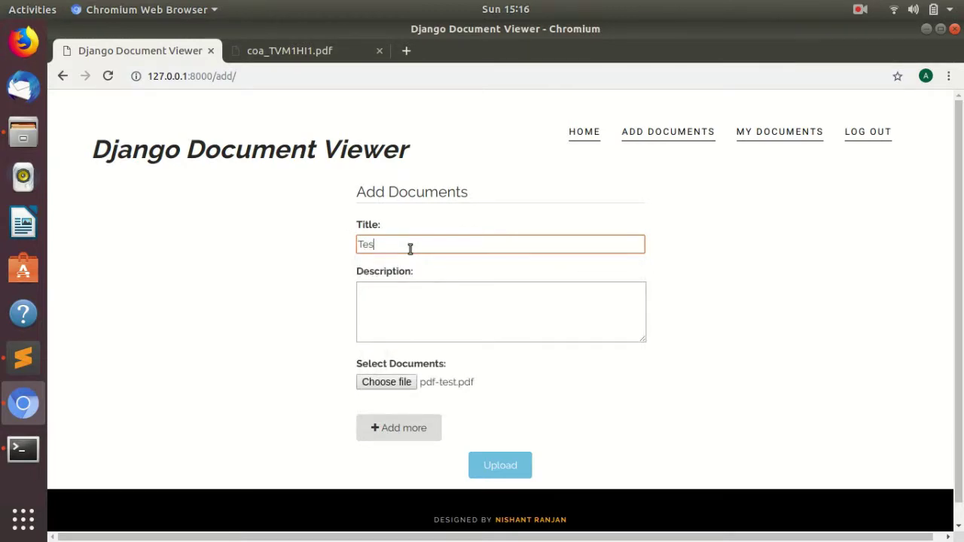
text(t PDF)
key(Tab)
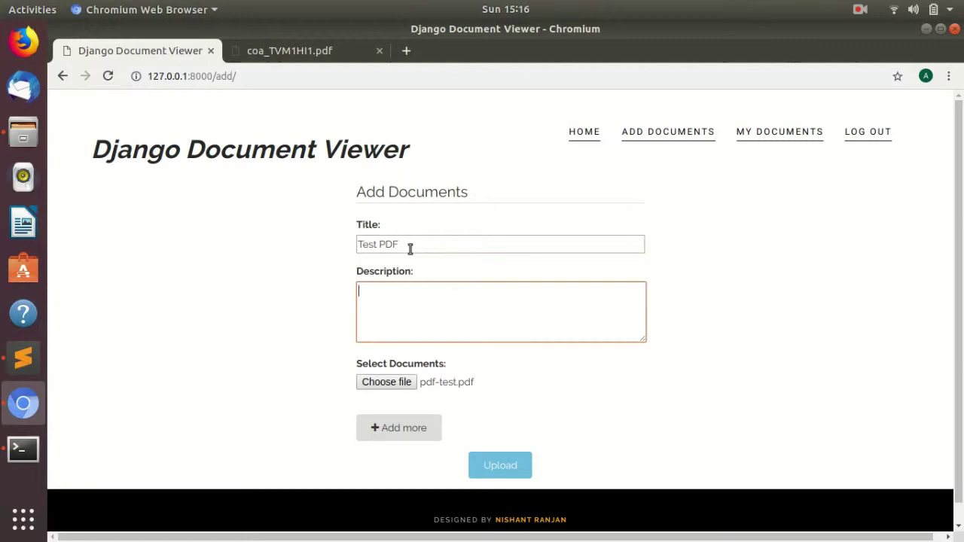
text(This is a t)
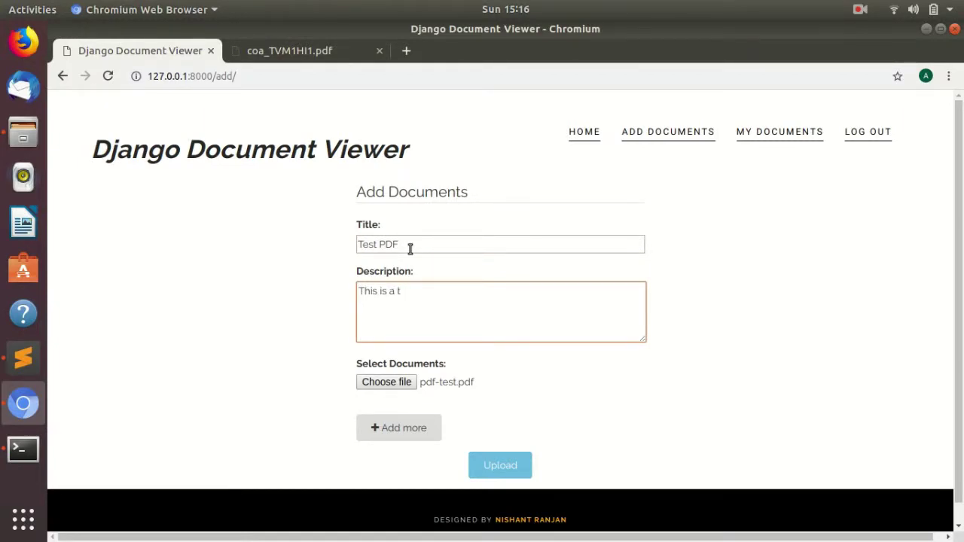
text(est PDF document)
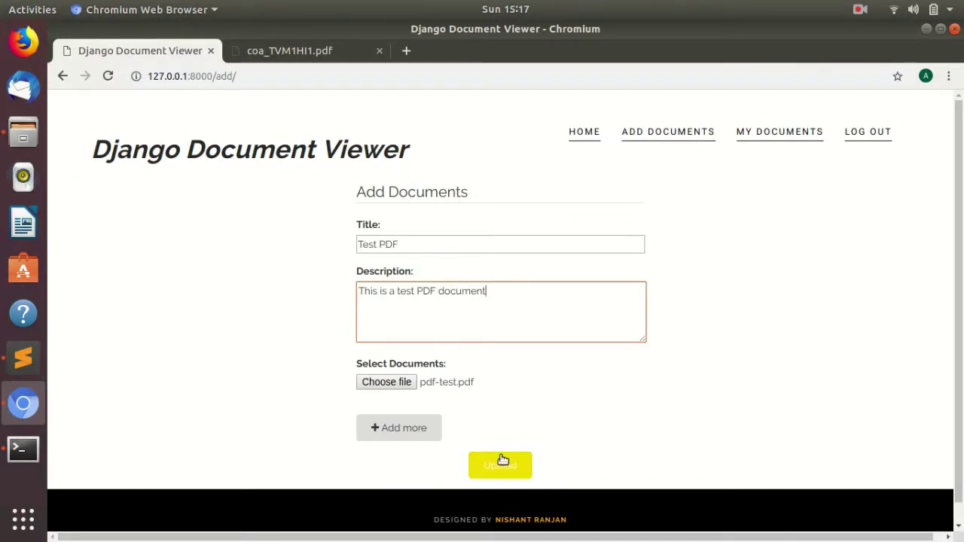
click(503, 463)
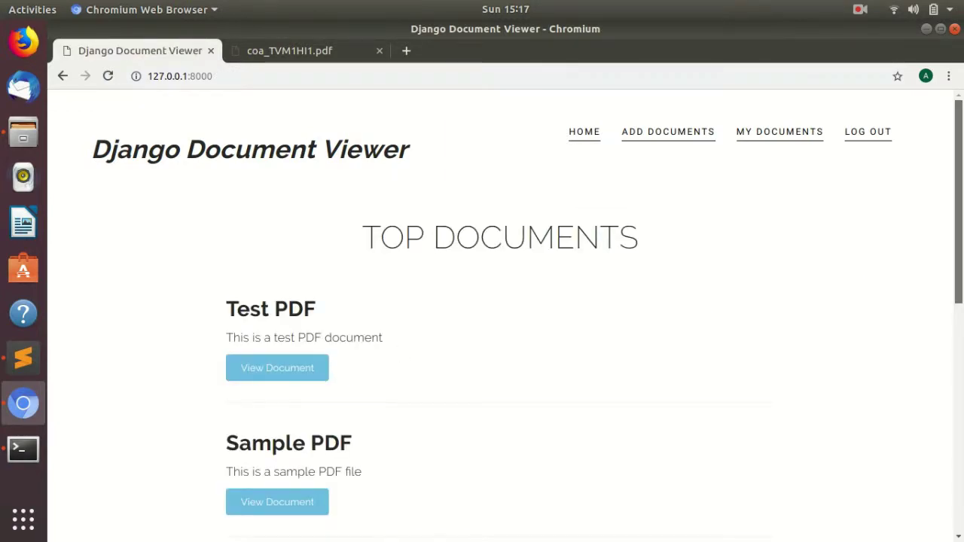
Check My Documents to confirm the Test PDF entry and its description are listed.
scroll(286, 249, down, 4)
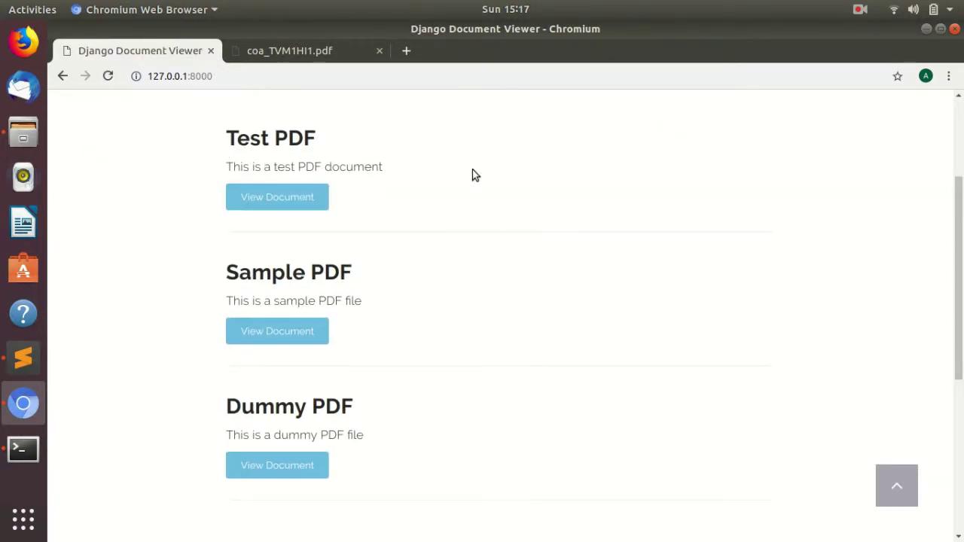
scroll(734, 317, up, 4)
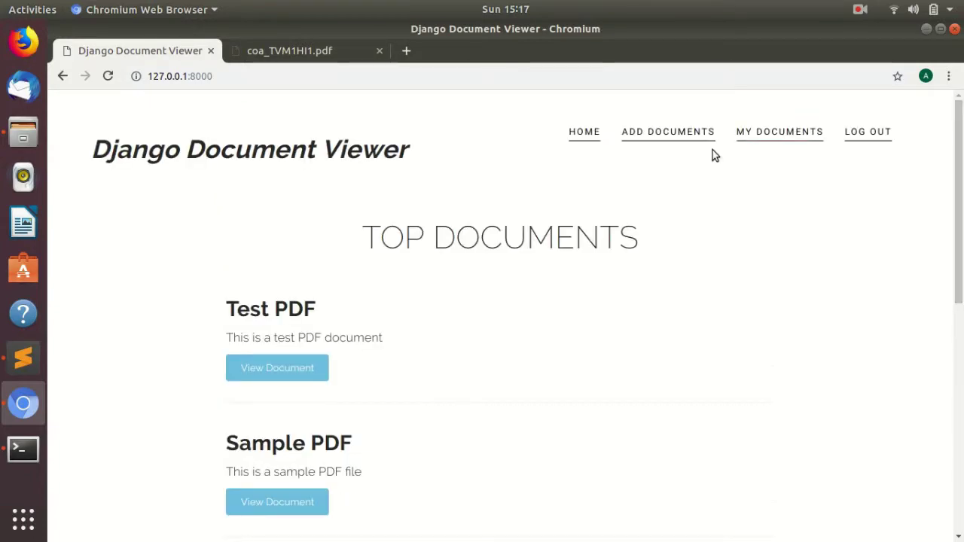
click(758, 134)
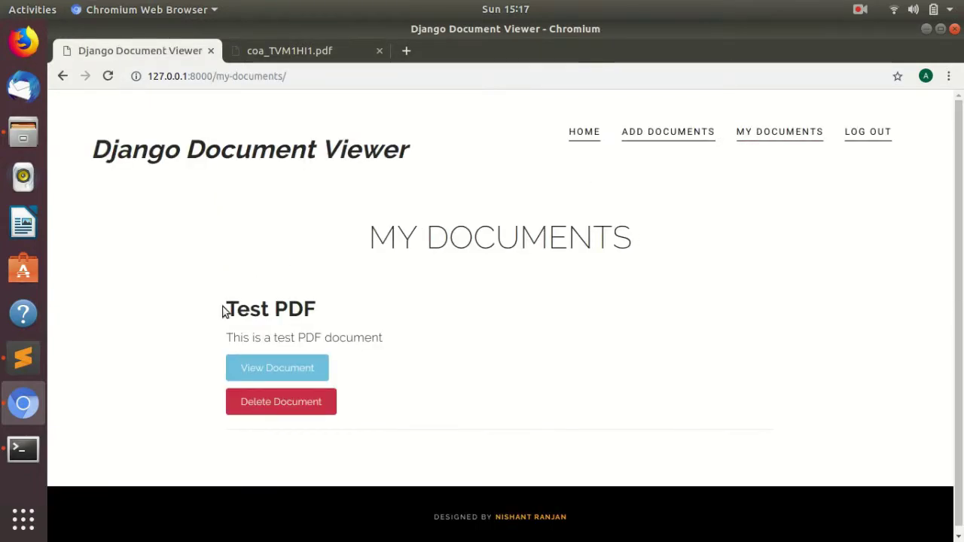
drag(399, 345, 223, 338)
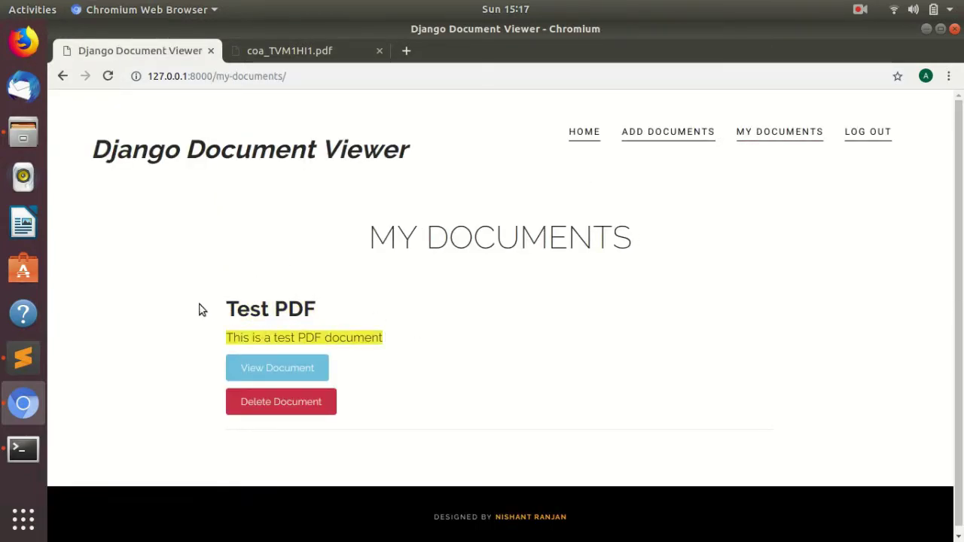
click(201, 307)
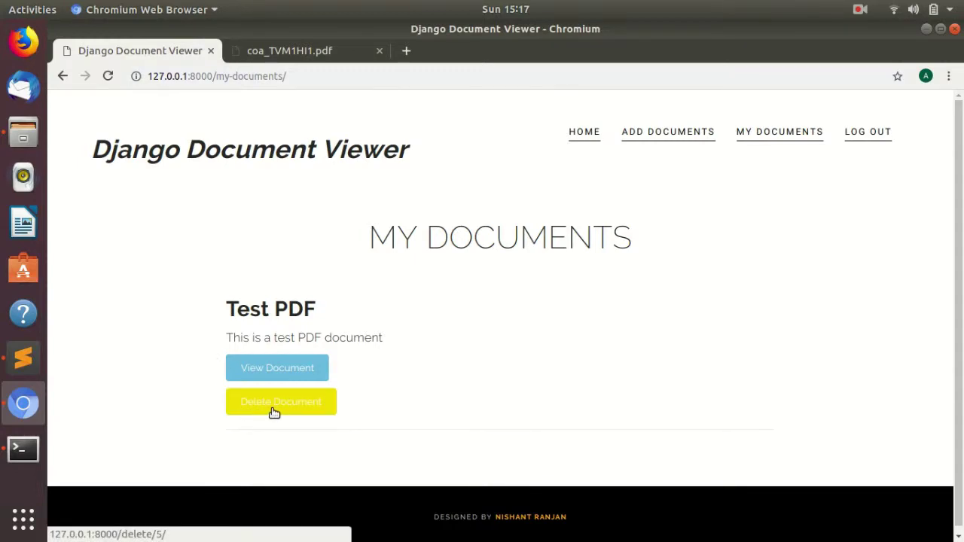
Go back to the Top Documents home page and open a fresh Add Documents form.
click(584, 135)
scroll(929, 280, down, 5)
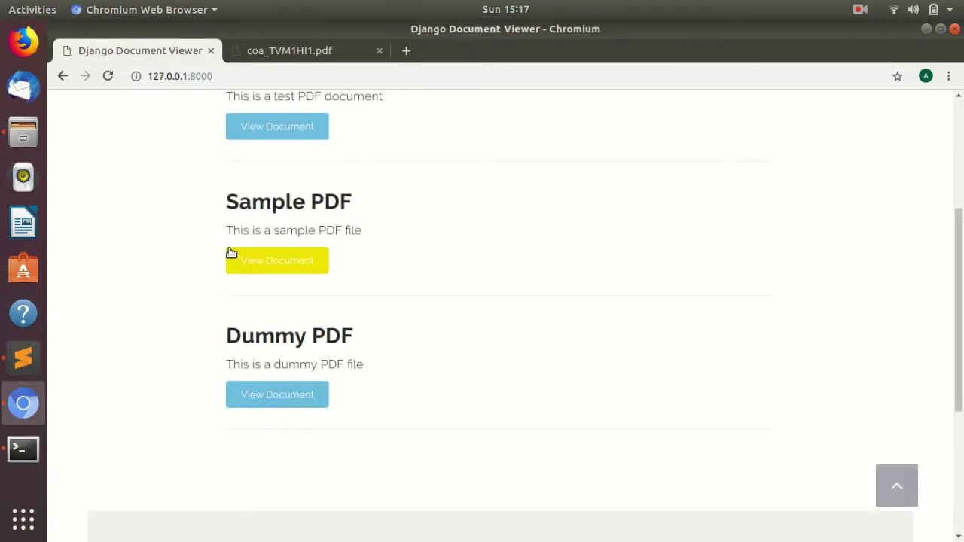
scroll(772, 300, up, 5)
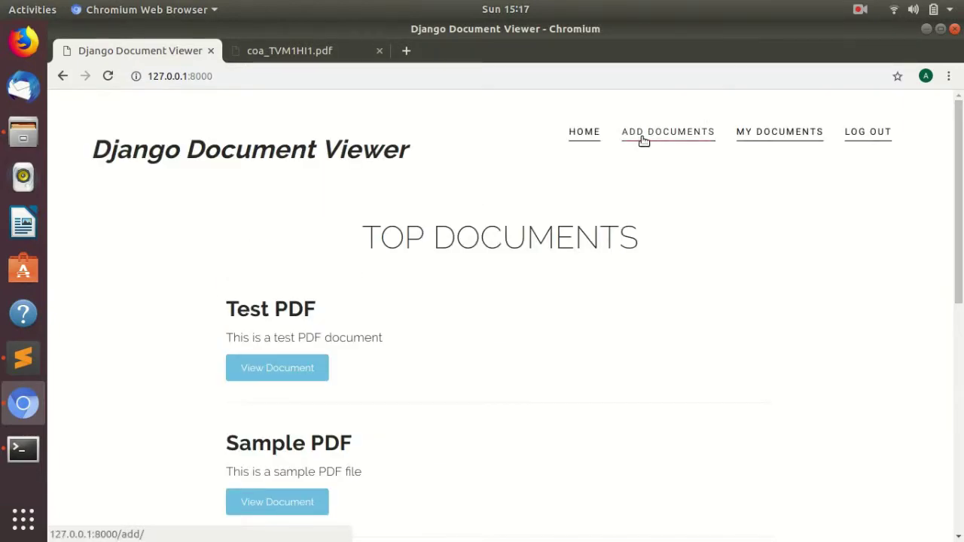
click(644, 136)
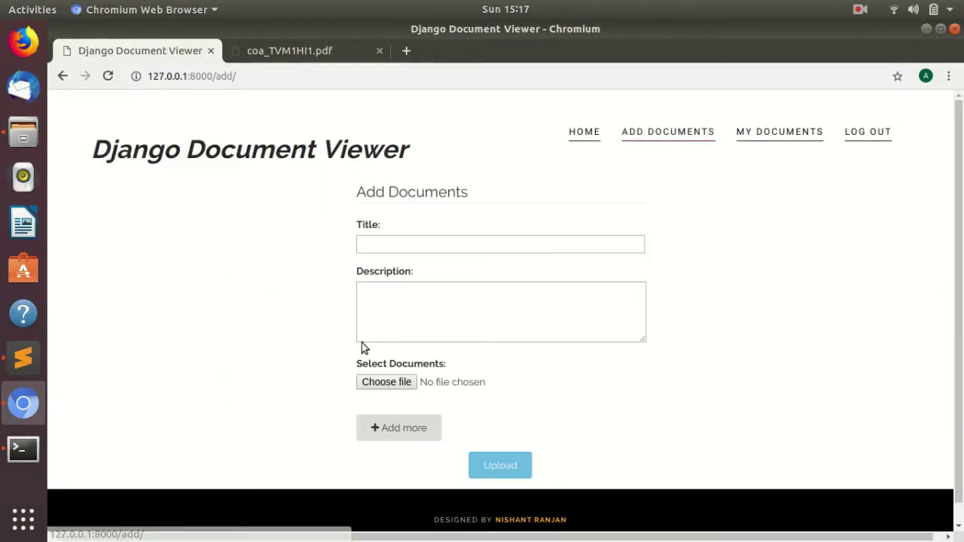
Attach pdf-sample.pdf to the first file row and sample10.pdf to a second row.
click(394, 431)
click(384, 384)
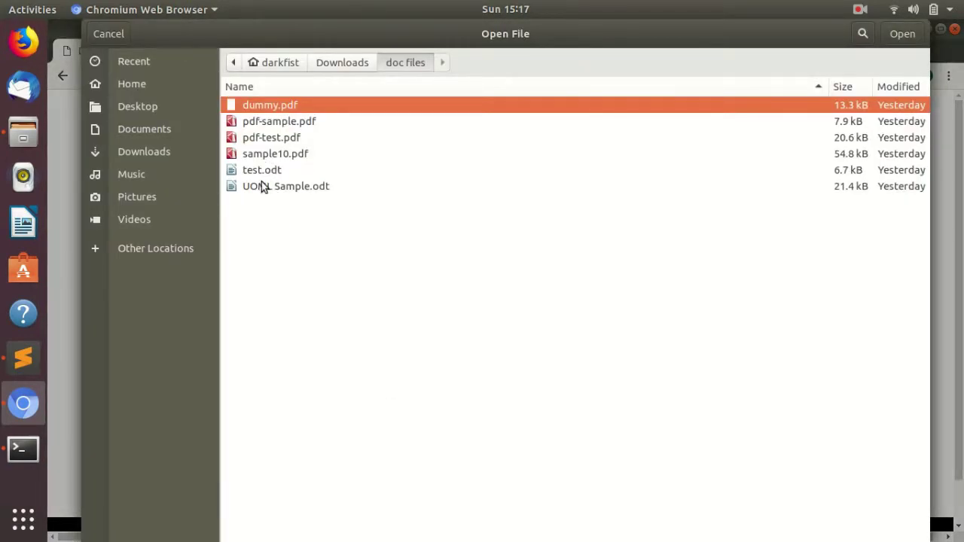
click(260, 125)
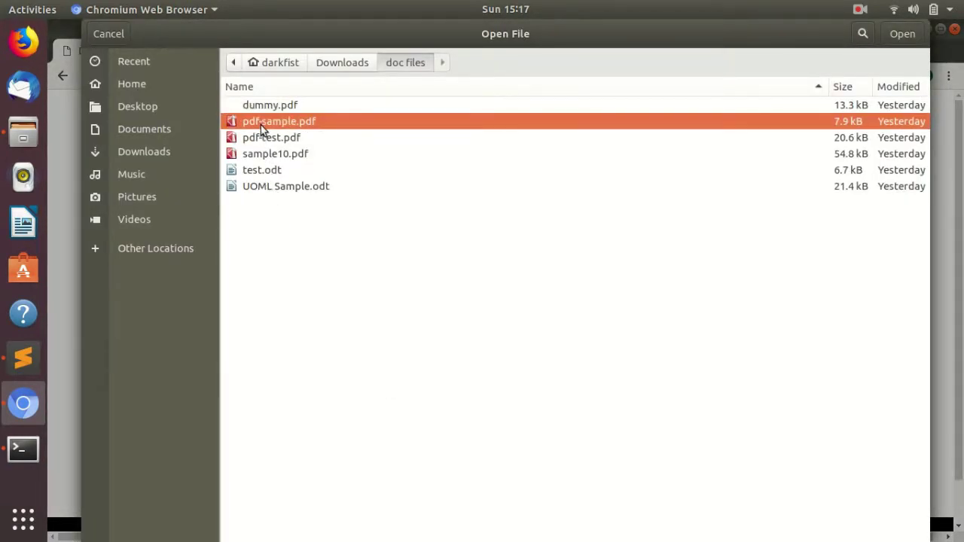
click(897, 33)
click(409, 411)
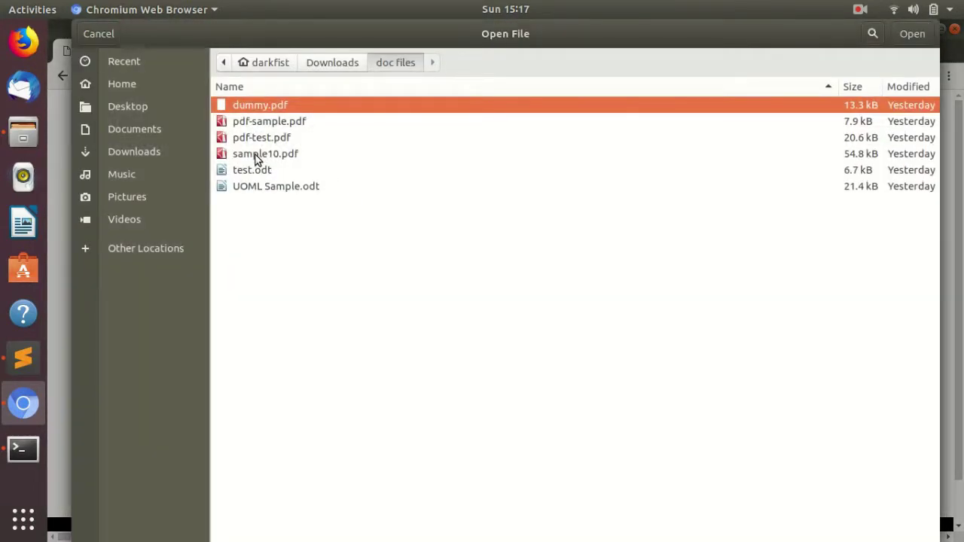
click(256, 154)
click(911, 33)
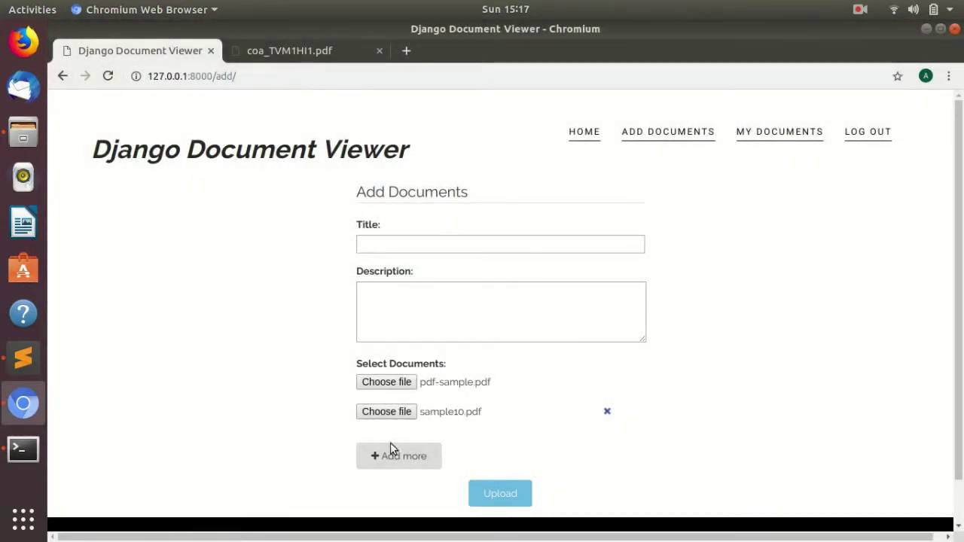
Add a third row with dummy.pdf and remove the extra empty fourth row.
click(391, 452)
click(387, 440)
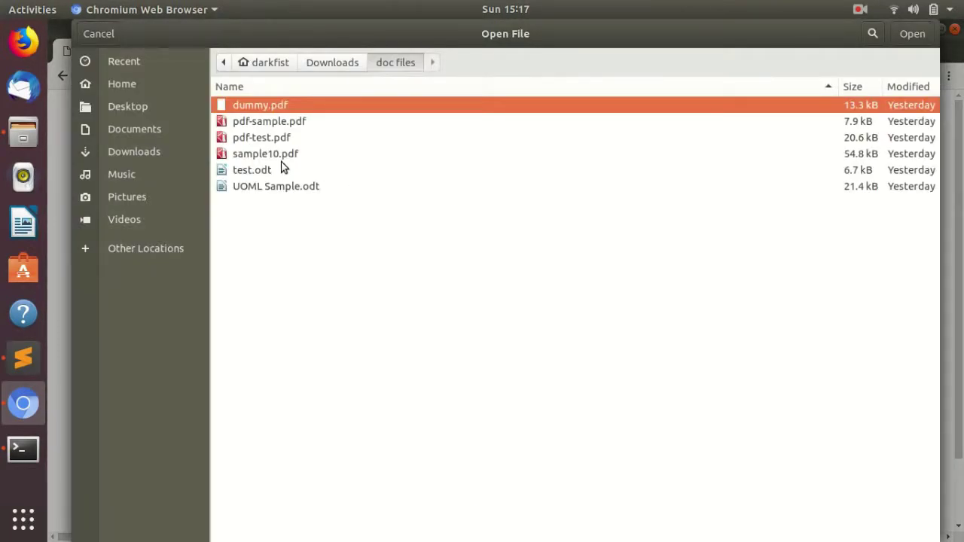
click(285, 155)
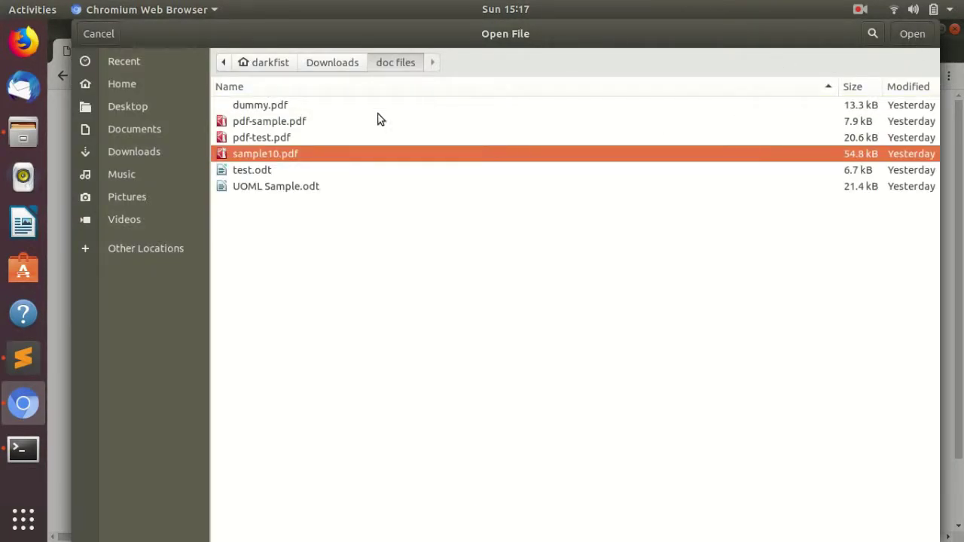
click(273, 105)
click(909, 33)
click(423, 484)
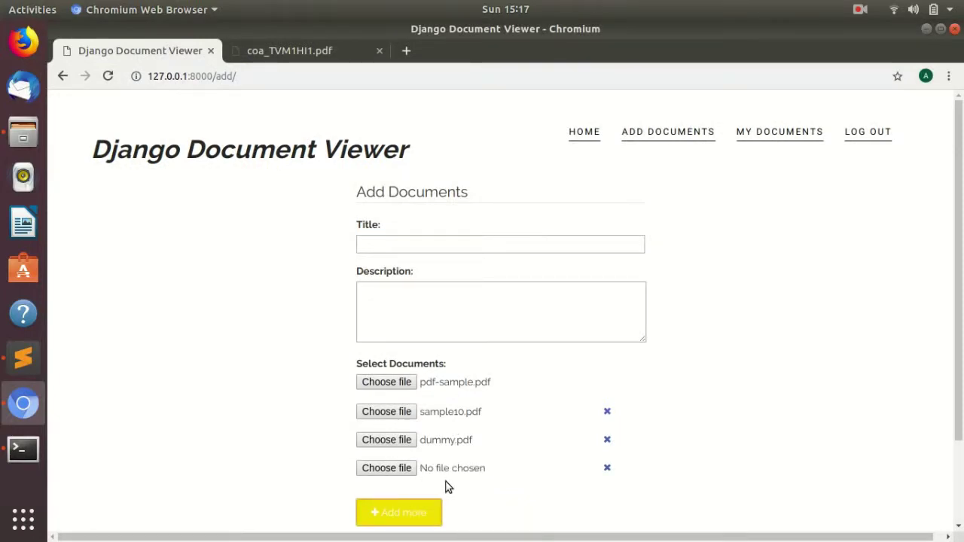
click(607, 467)
click(397, 249)
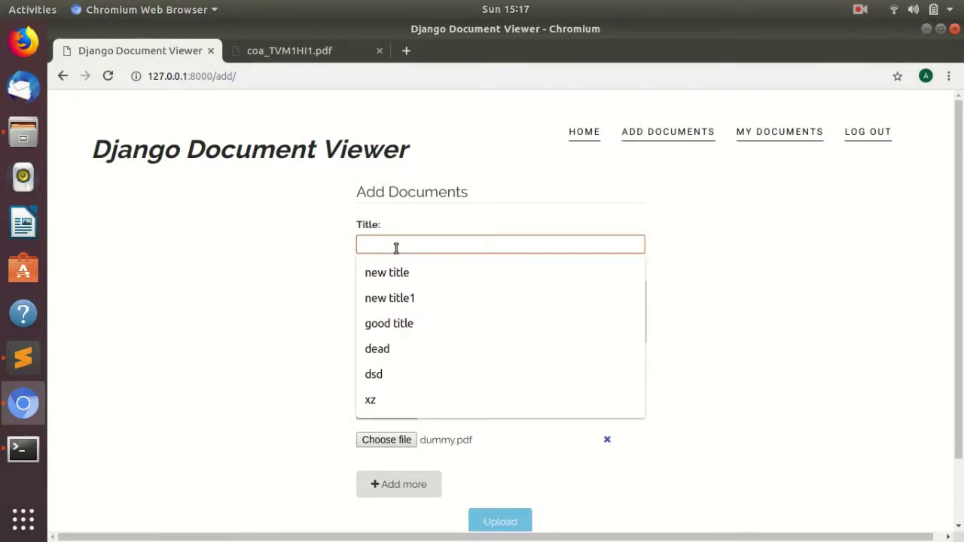
Title the entry '3 Documents', describe it as 'Three document files uploaded together', and upload it.
text(#)
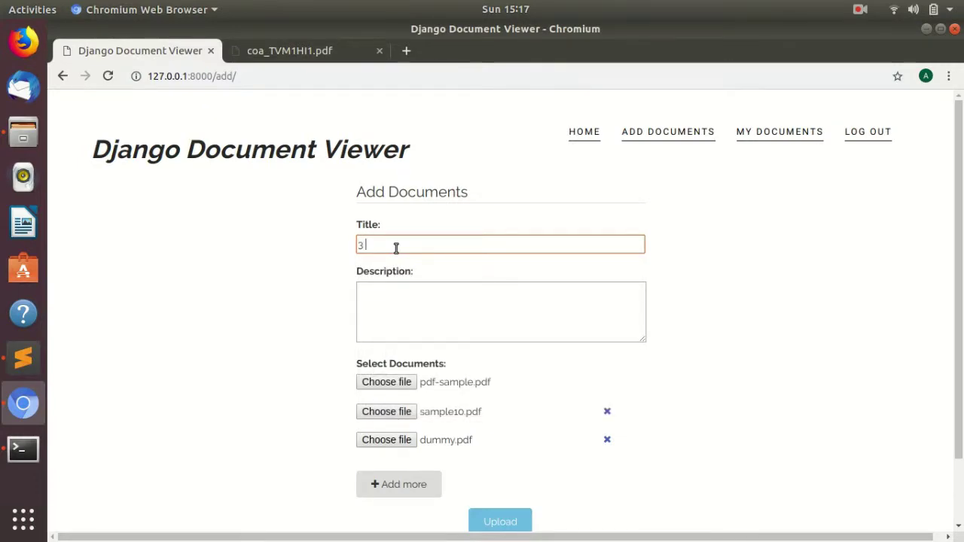
text( Documents)
key(Tab)
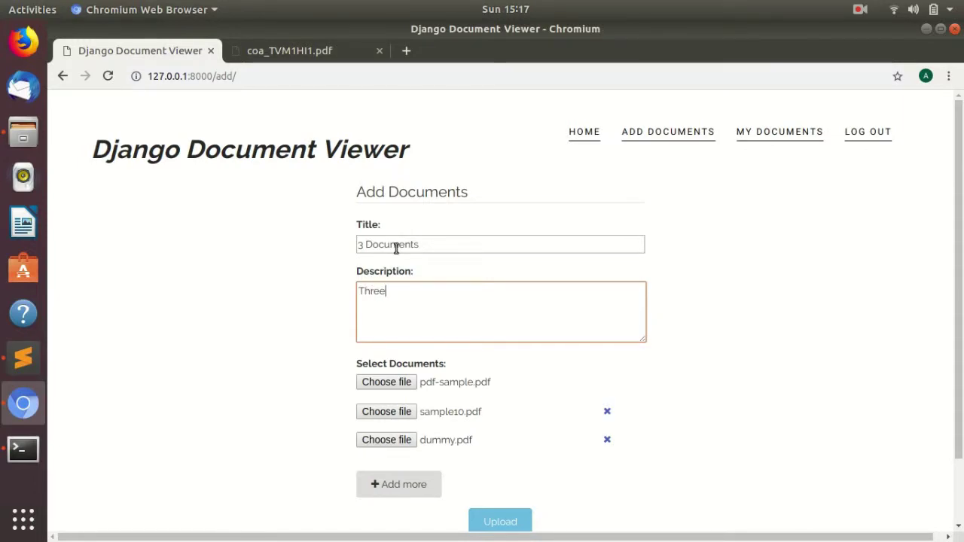
text(Three document files upload)
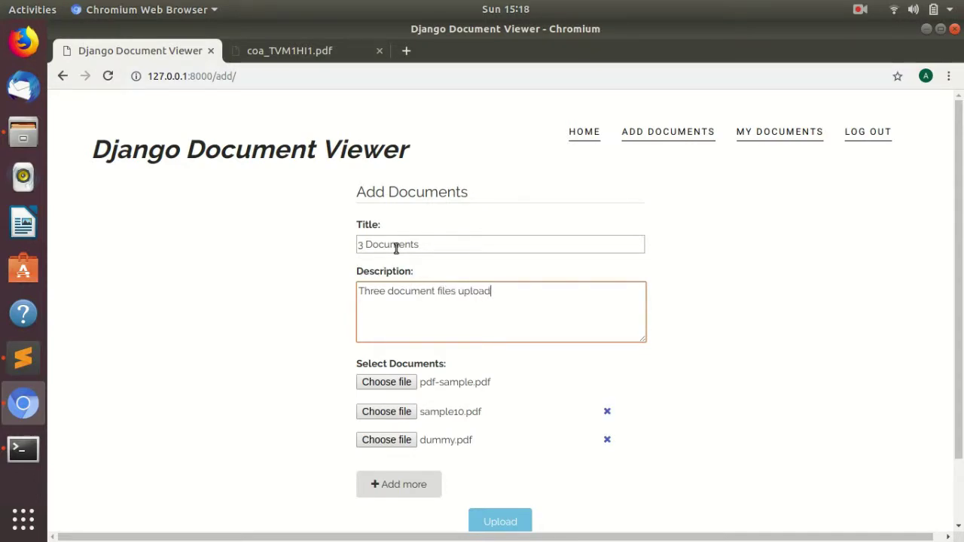
text(ed together)
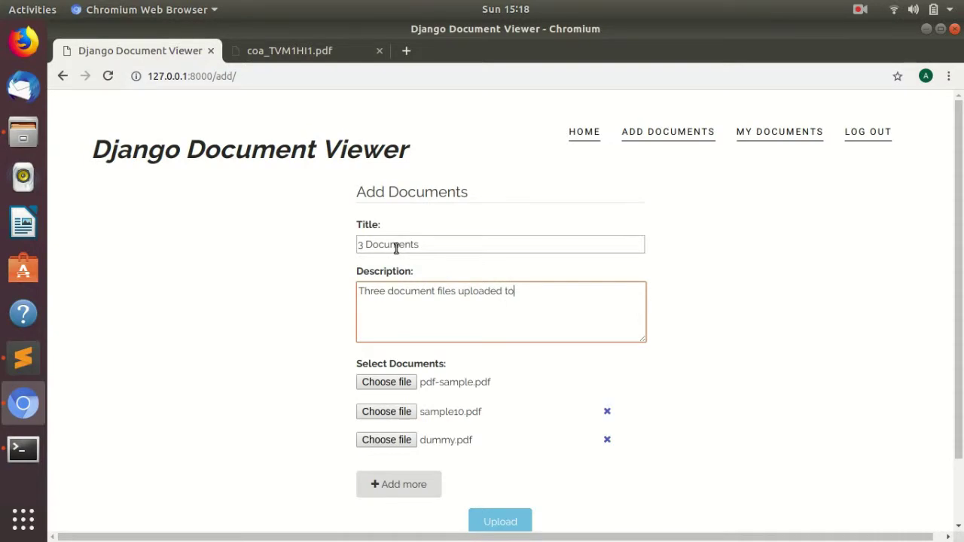
click(514, 519)
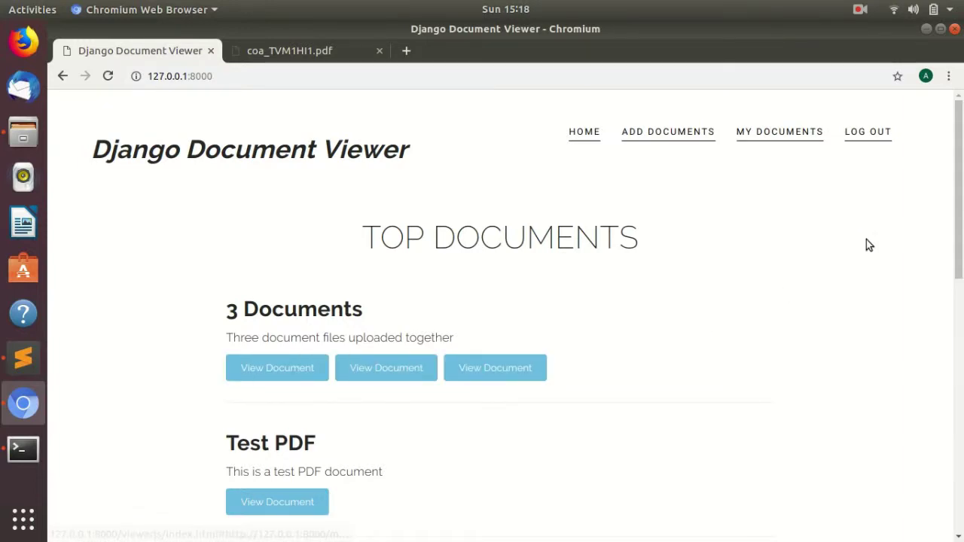
scroll(572, 241, down, 4)
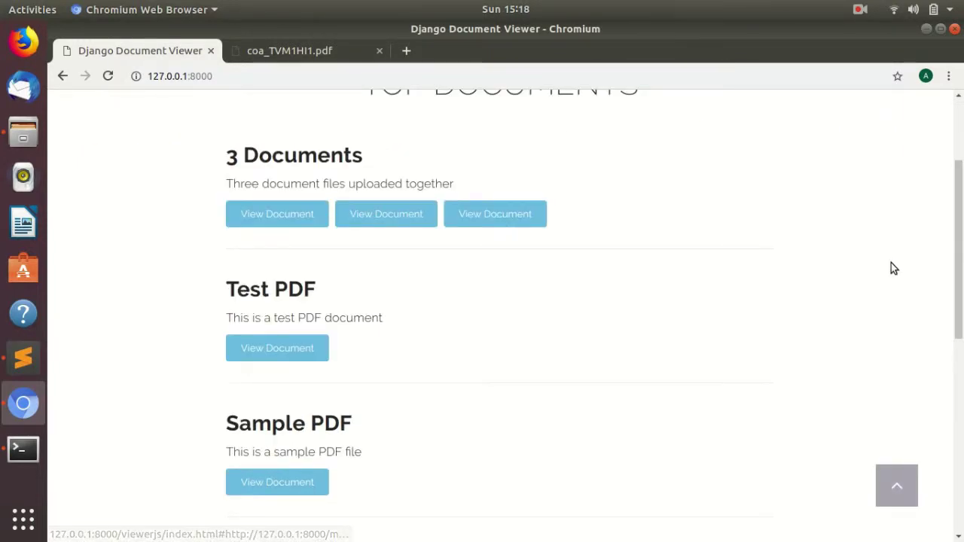
Open the first and second files of the 3 Documents entry in their own viewer tabs.
click(261, 219)
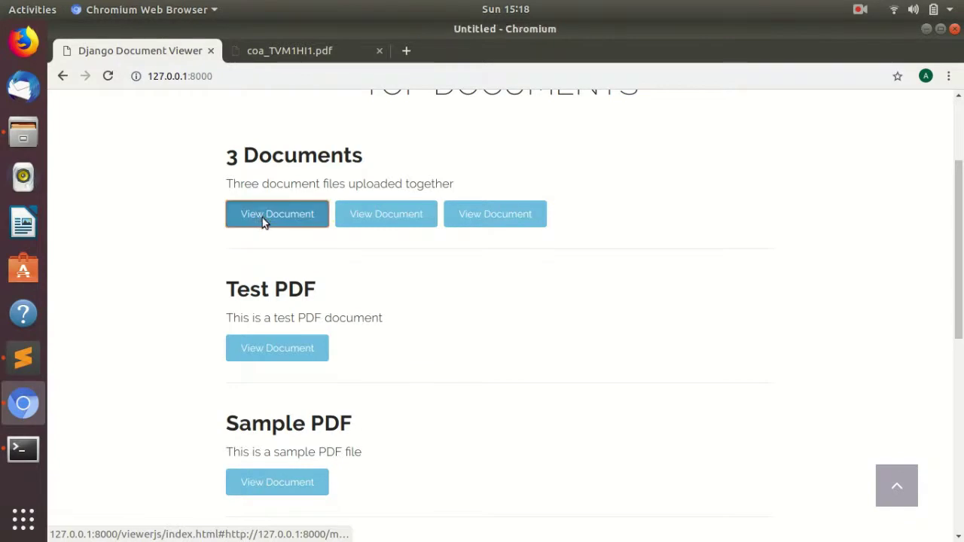
scroll(649, 213, down, 3)
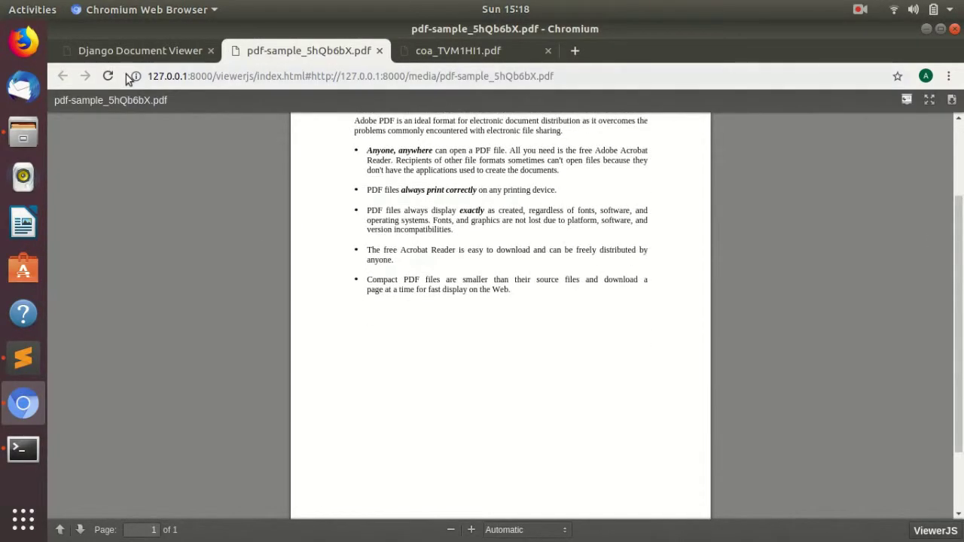
click(134, 51)
click(363, 210)
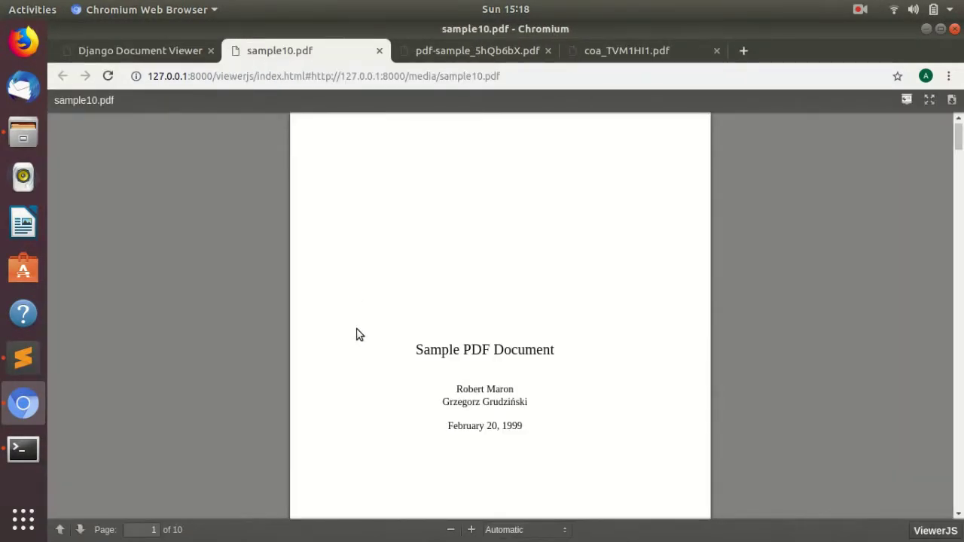
Download sample10.pdf, view it full screen and exit, then return to the document list.
click(952, 101)
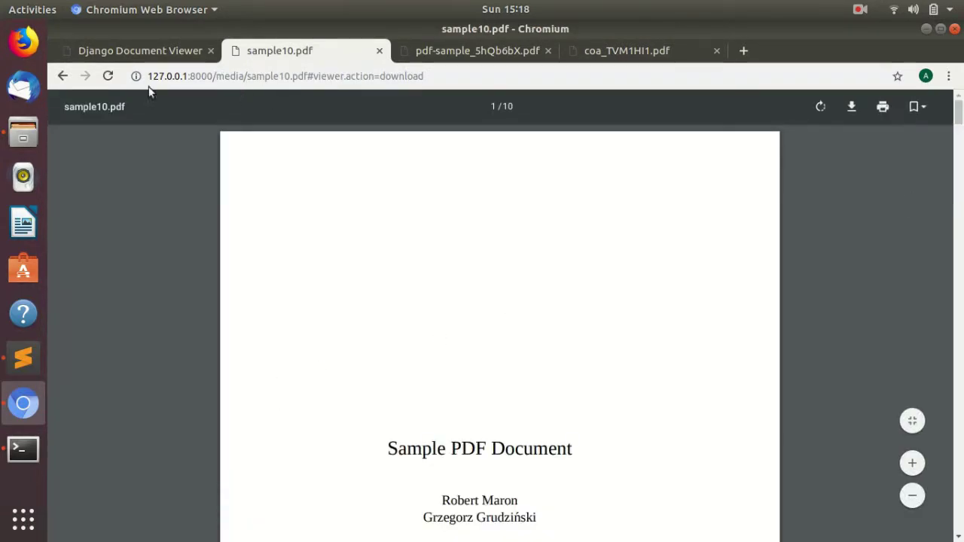
click(63, 76)
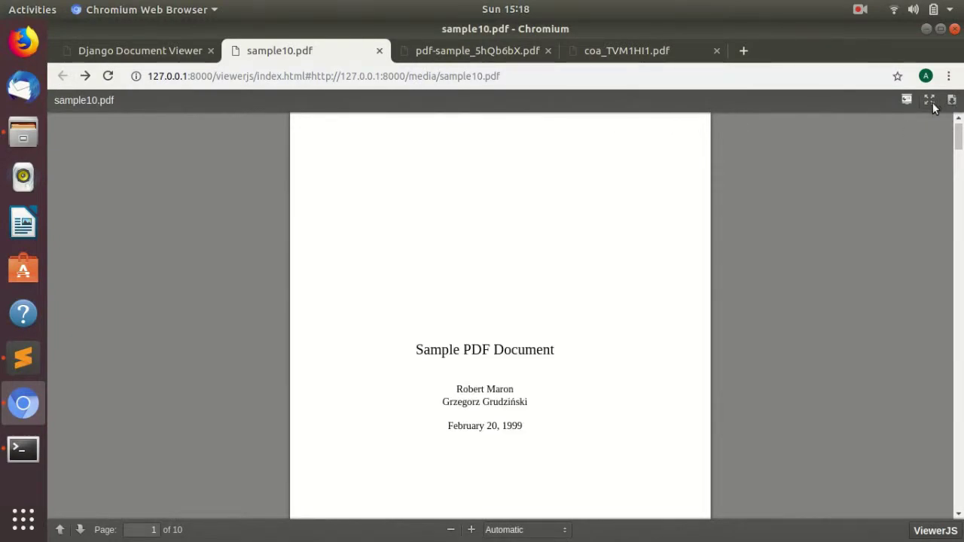
click(930, 101)
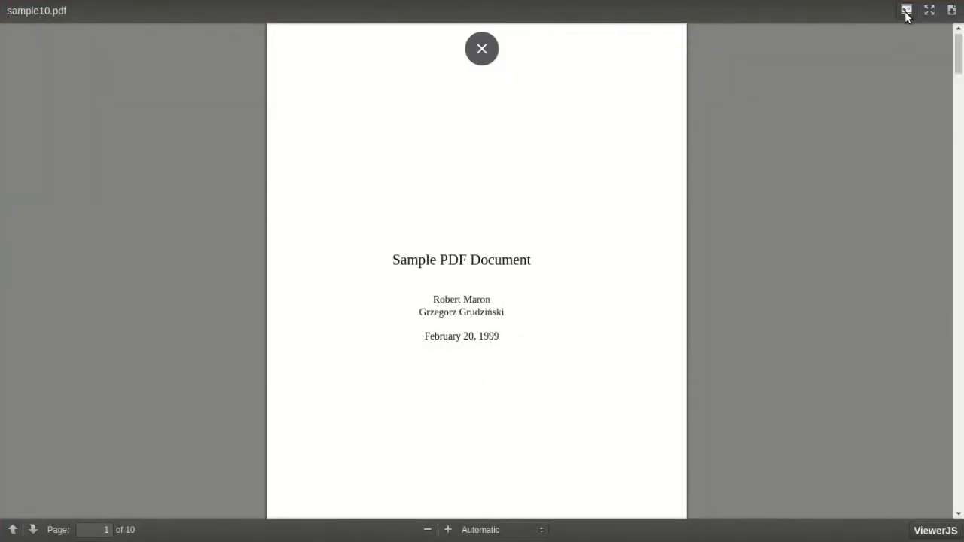
key(Escape)
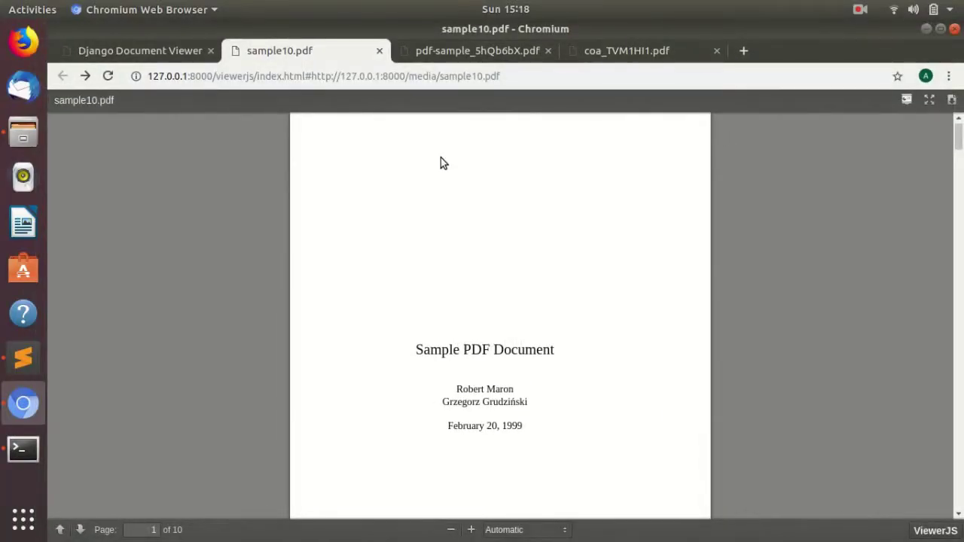
click(197, 53)
scroll(875, 159, down, 1)
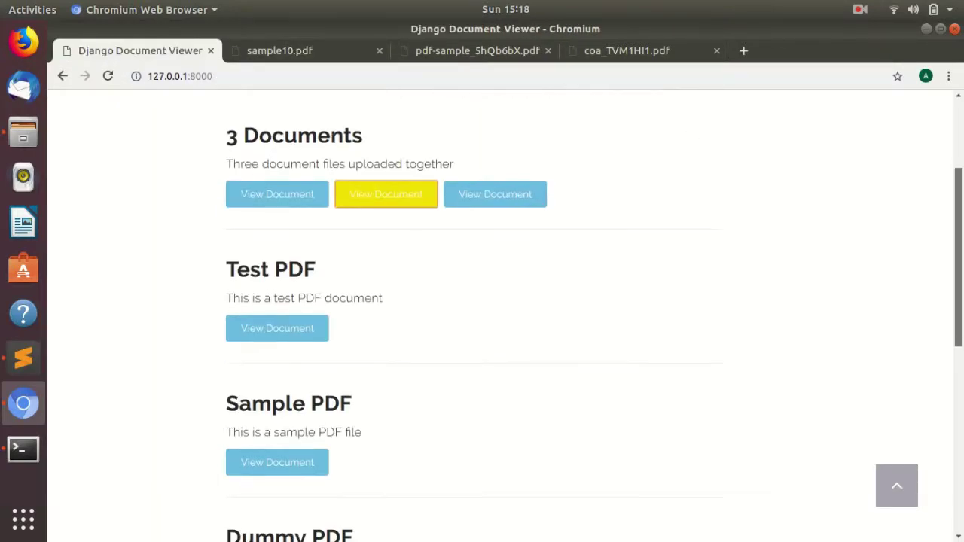
scroll(752, 195, up, 2)
scroll(929, 445, down, 6)
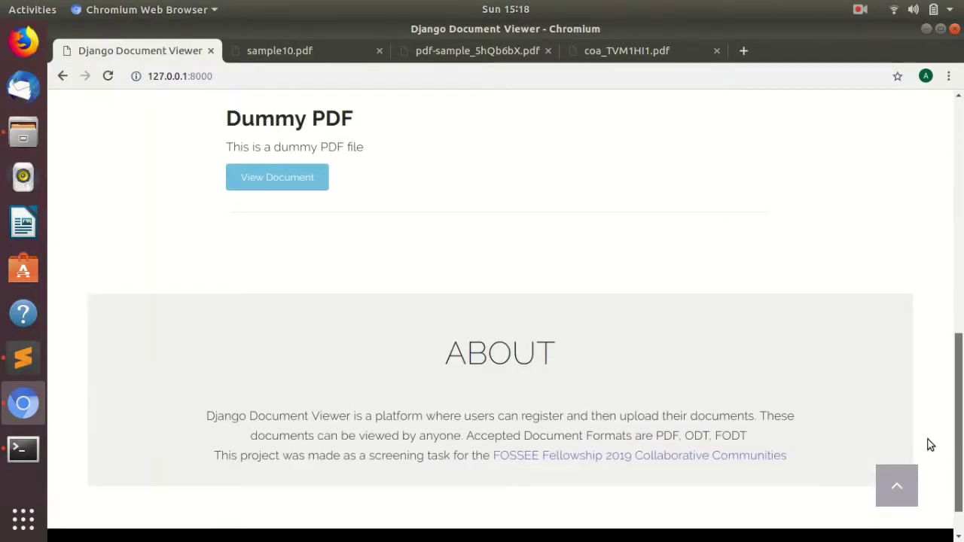
scroll(938, 155, up, 8)
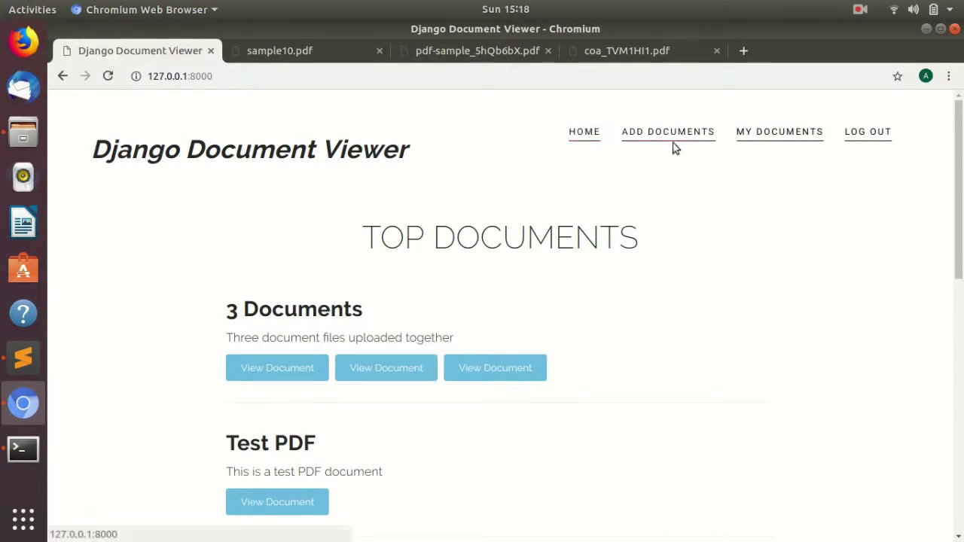
scroll(866, 136, down, 5)
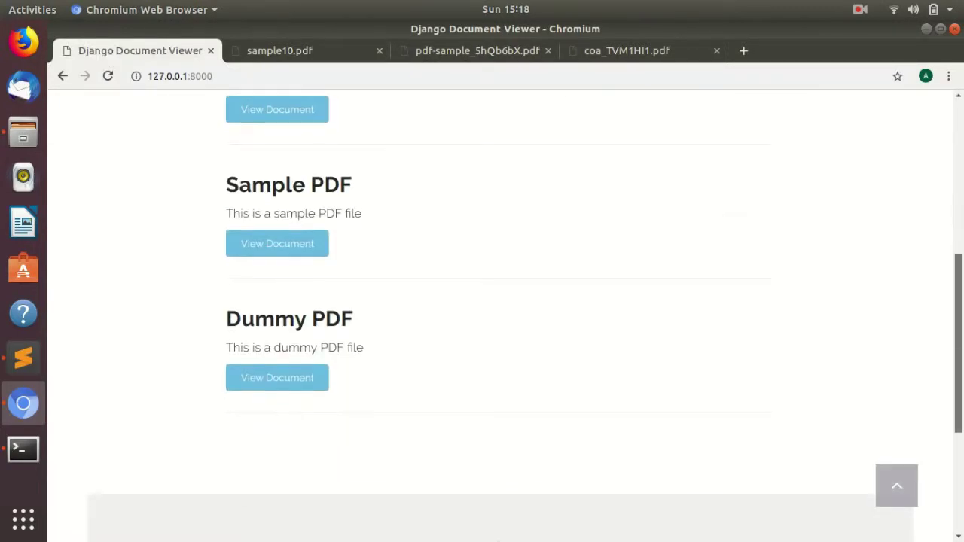
scroll(866, 136, up, 3)
scroll(677, 136, up, 3)
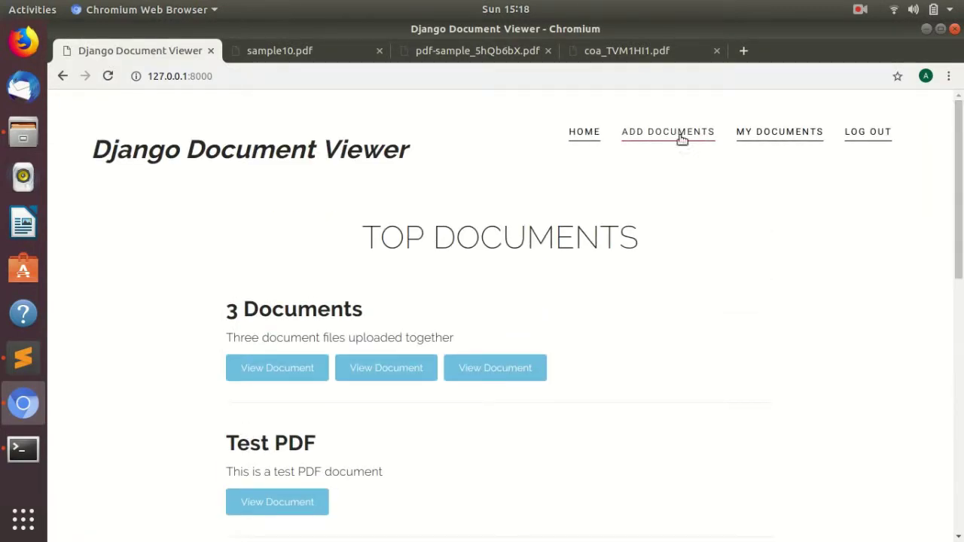
Start a new document entry with test.odt from the doc files folder attached.
click(677, 133)
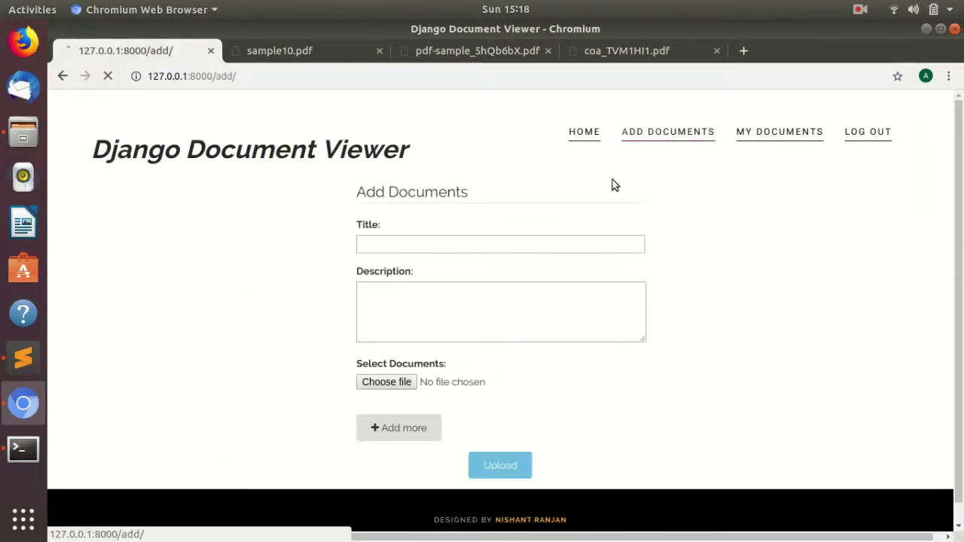
click(387, 384)
click(252, 172)
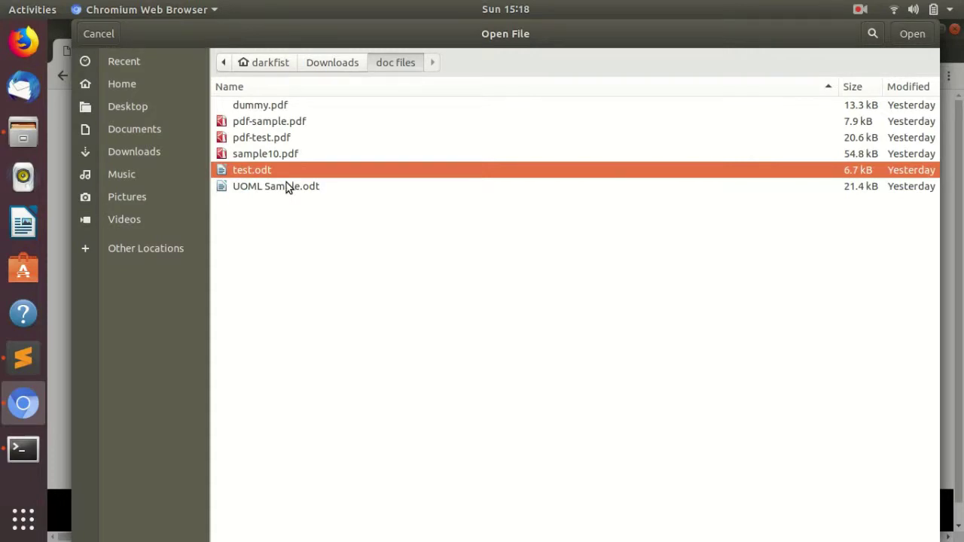
click(910, 34)
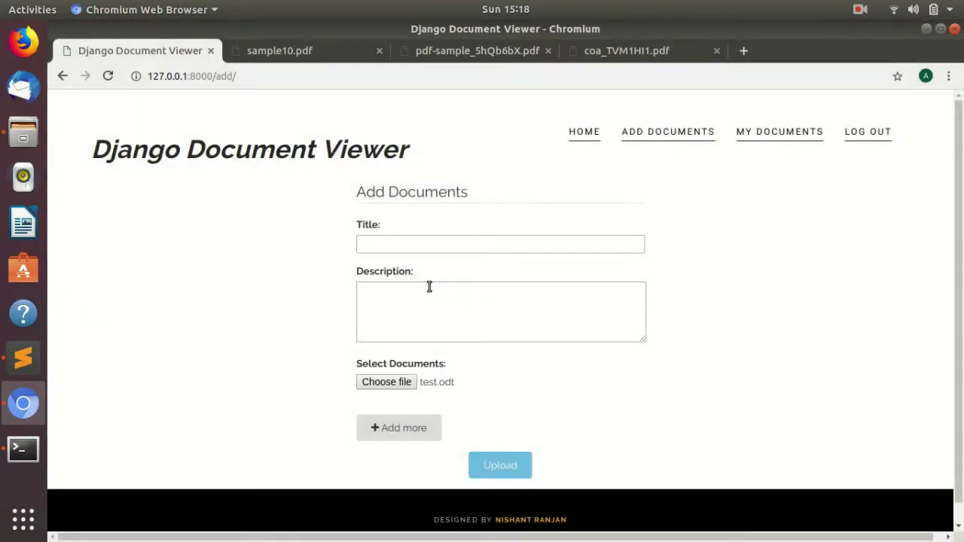
Describe the entry as 'Test ODT file', title it 'ODT', and upload it.
click(423, 317)
text(tesrt)
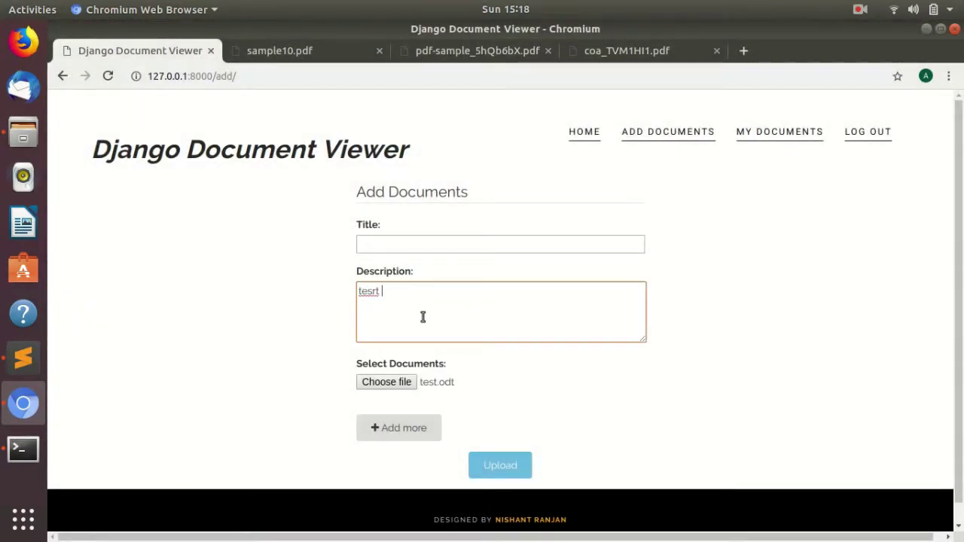
key(BackSpace)
key(BackSpace)
text(Test ODT file)
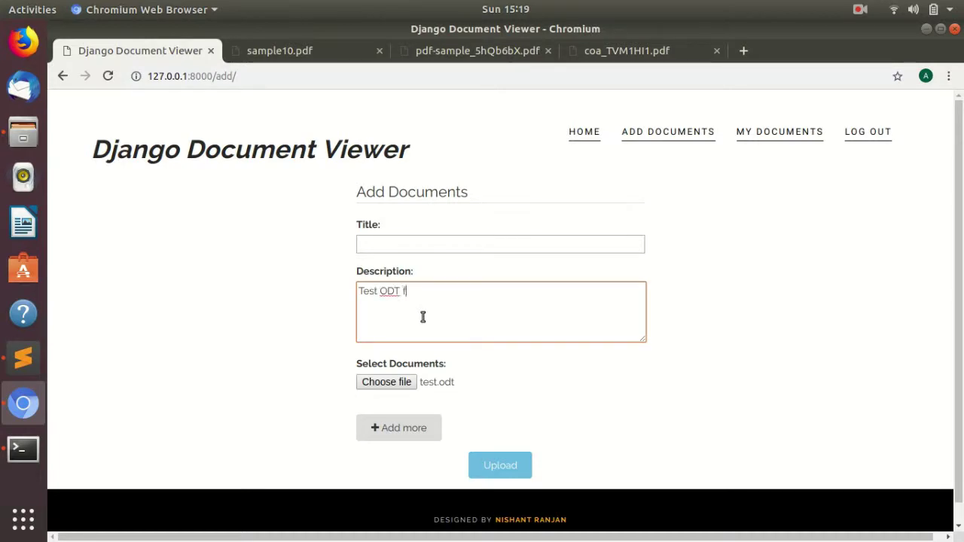
click(382, 248)
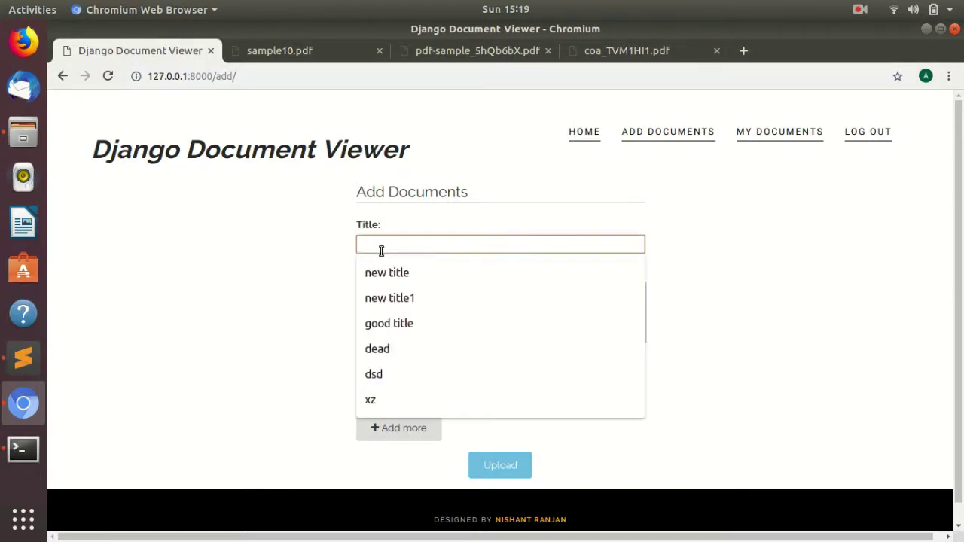
text(ODT)
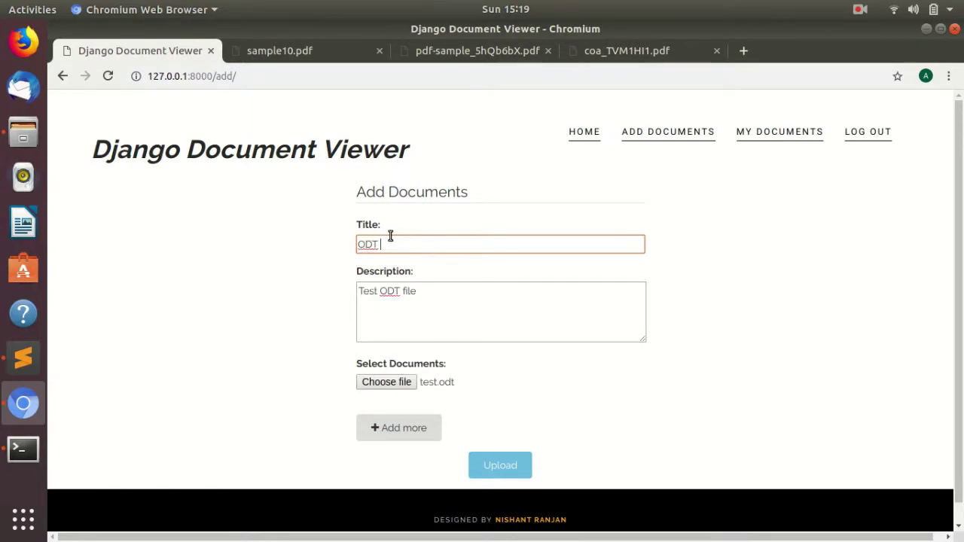
click(497, 464)
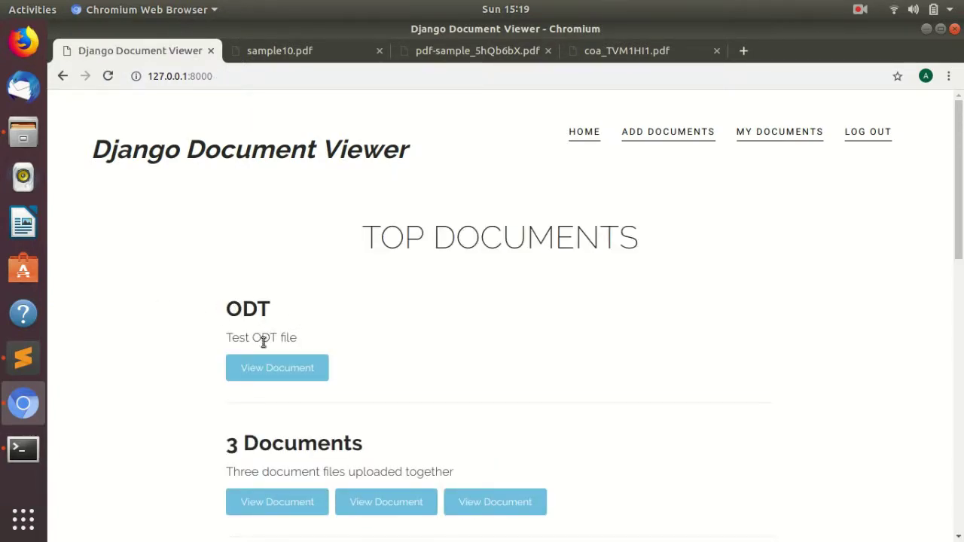
click(277, 367)
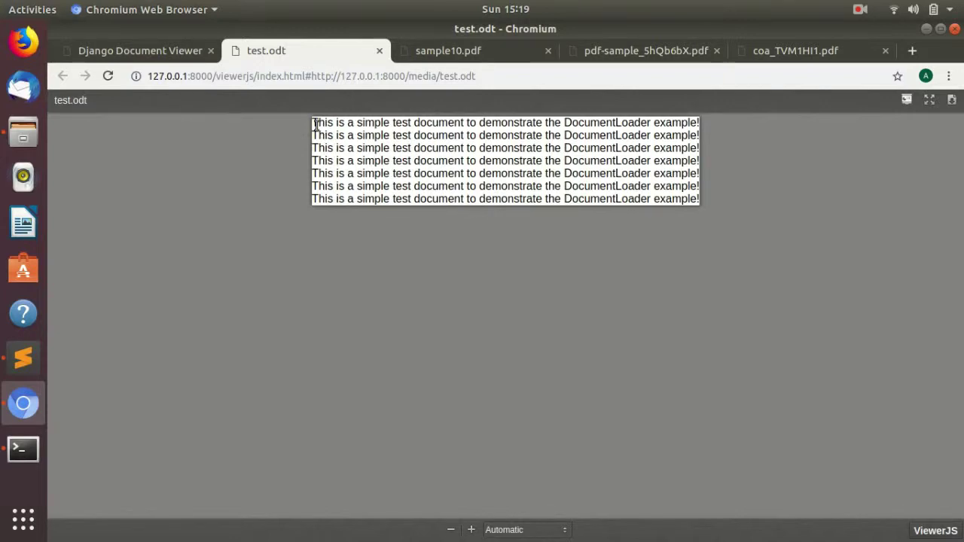
drag(316, 123, 698, 200)
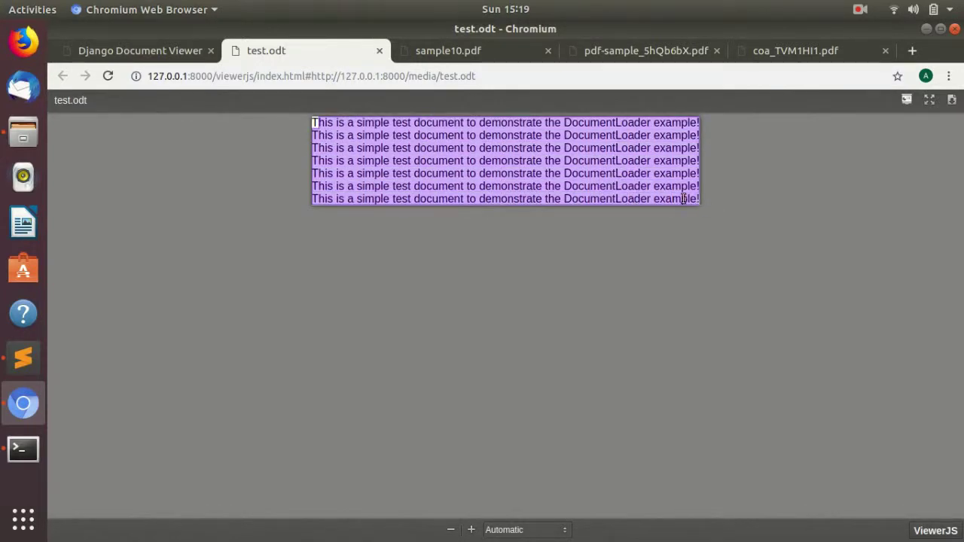
click(586, 173)
drag(313, 122, 694, 197)
click(380, 50)
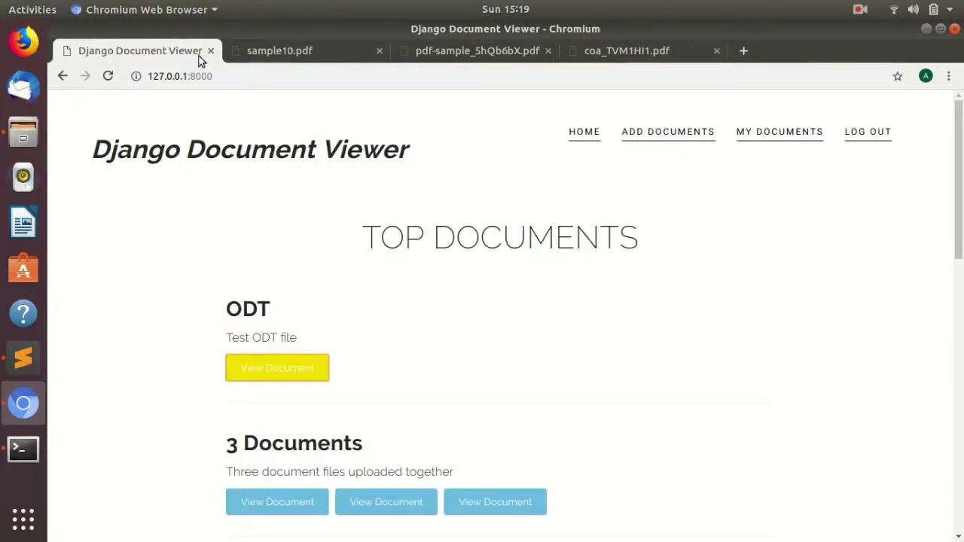
scroll(753, 377, down, 10)
click(908, 486)
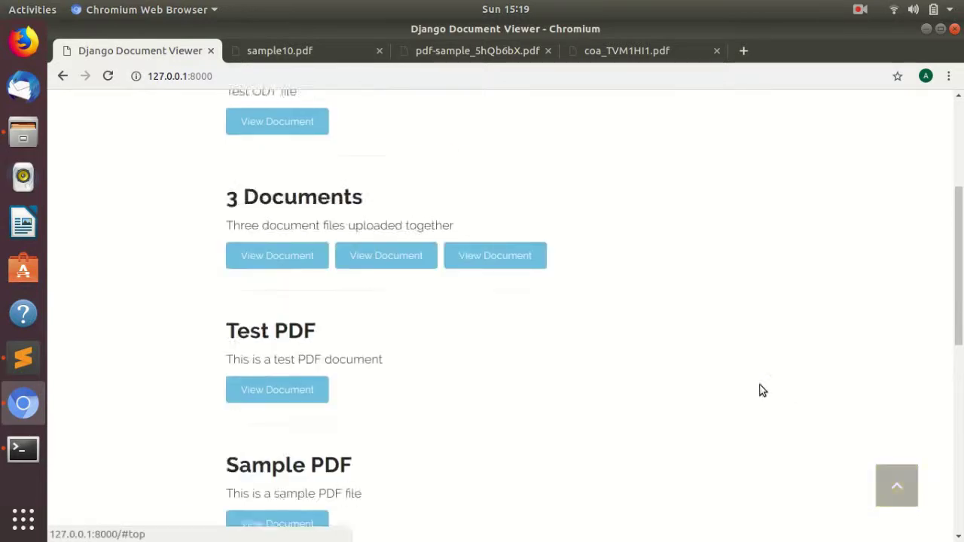
drag(362, 243, 639, 249)
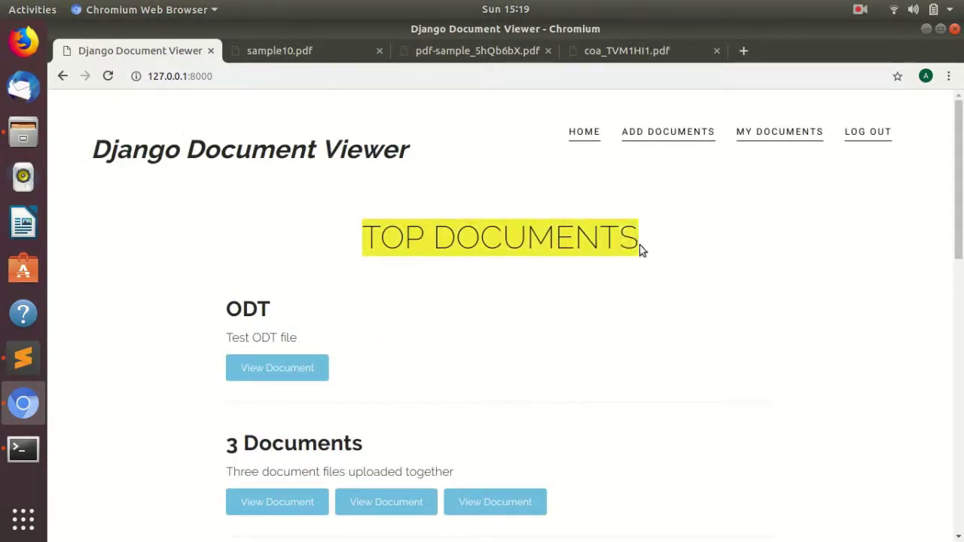
scroll(639, 249, down, 10)
scroll(947, 101, up, 10)
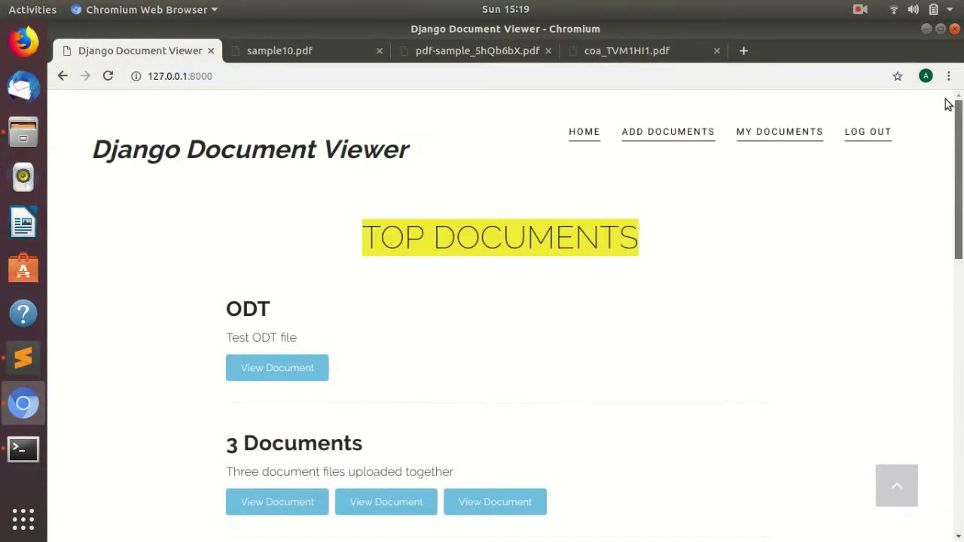